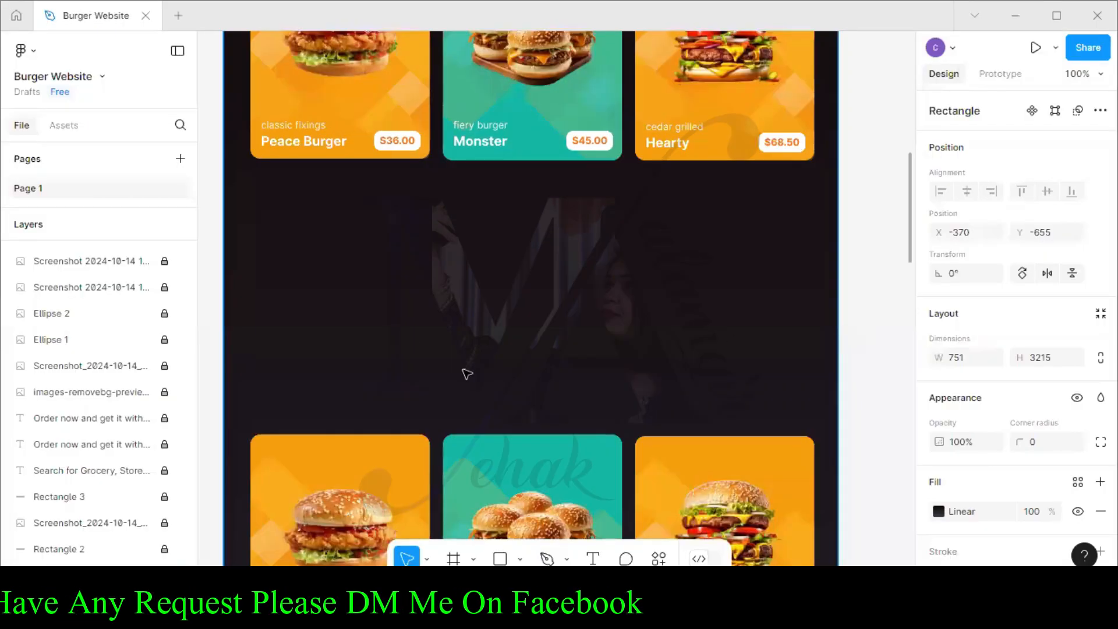
- Draw a full-width placeholder rectangle of about 751 × 211 between the two rows of burger cards and lock it
click(520, 560)
click(549, 399)
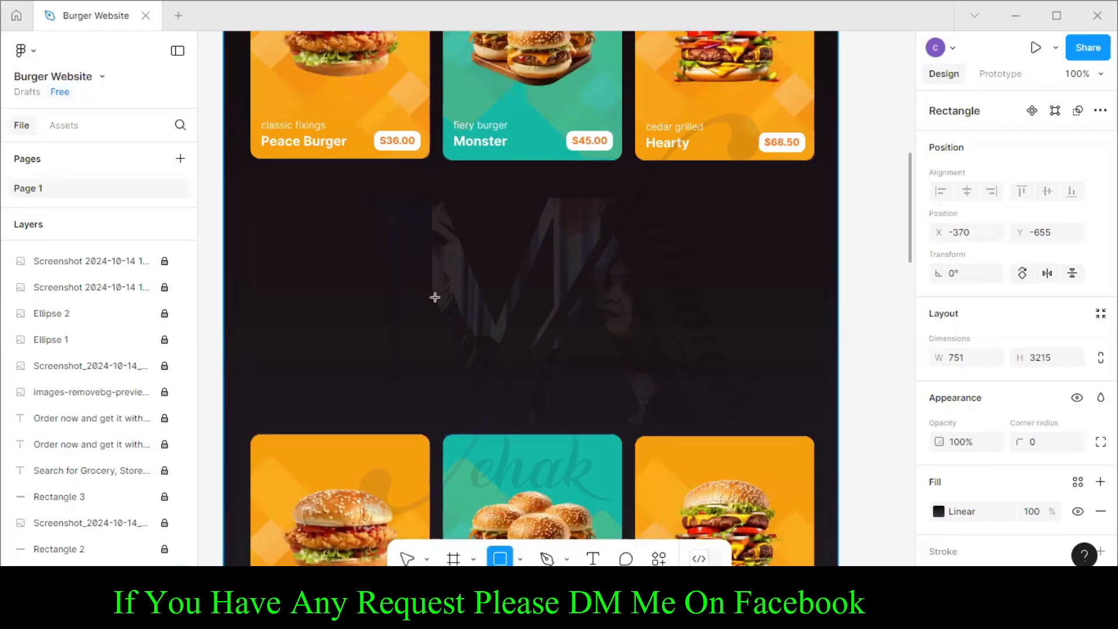
drag(226, 197, 838, 369)
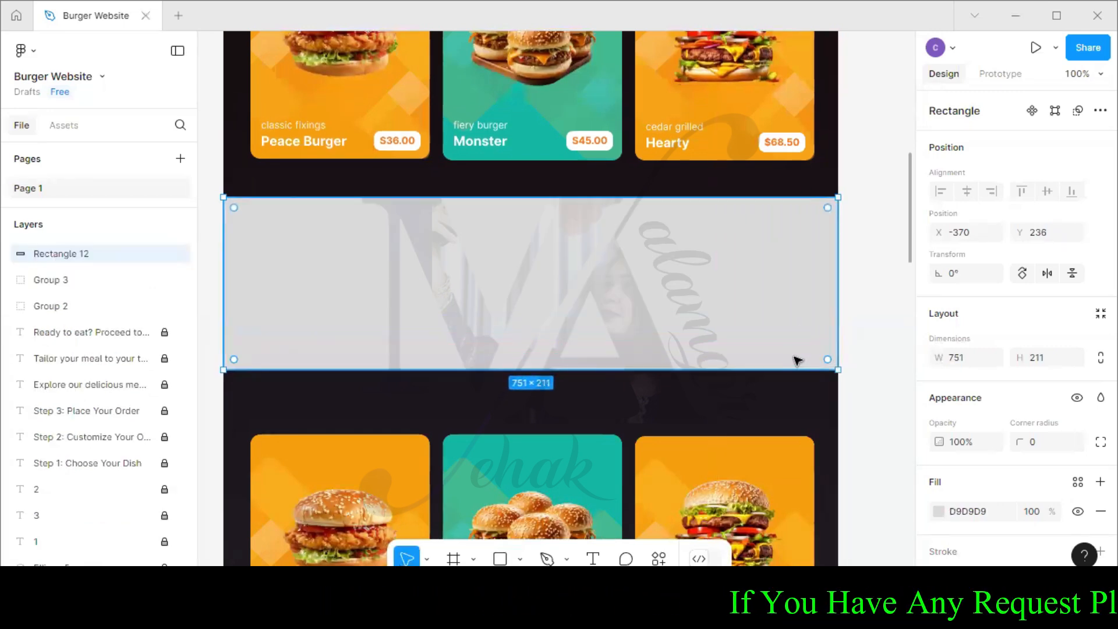
right_click(750, 294)
click(823, 490)
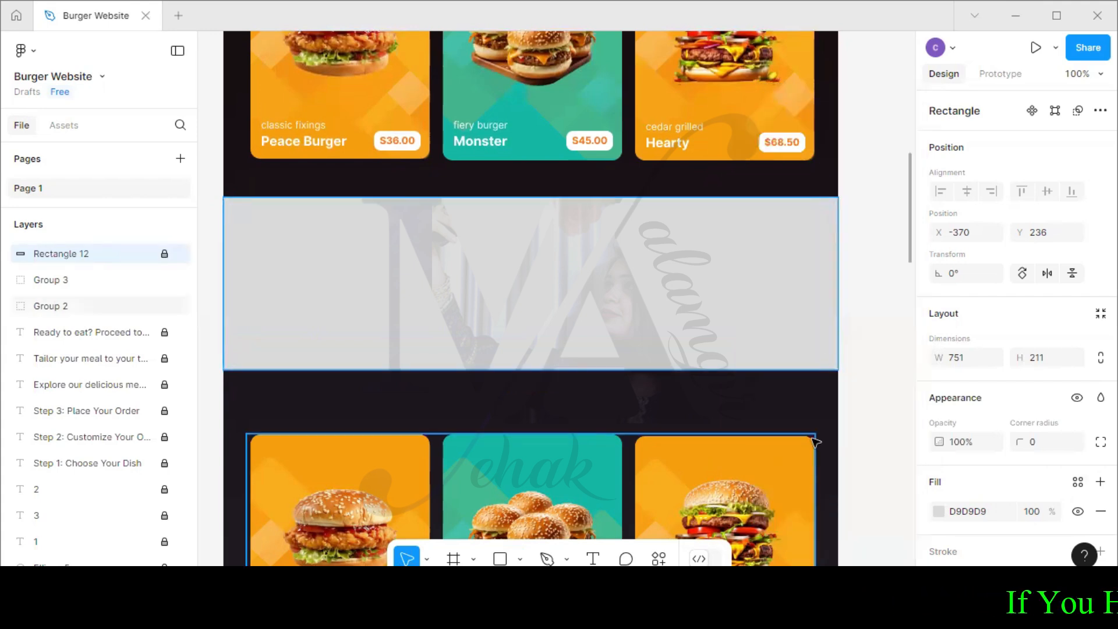
click(610, 402)
click(582, 608)
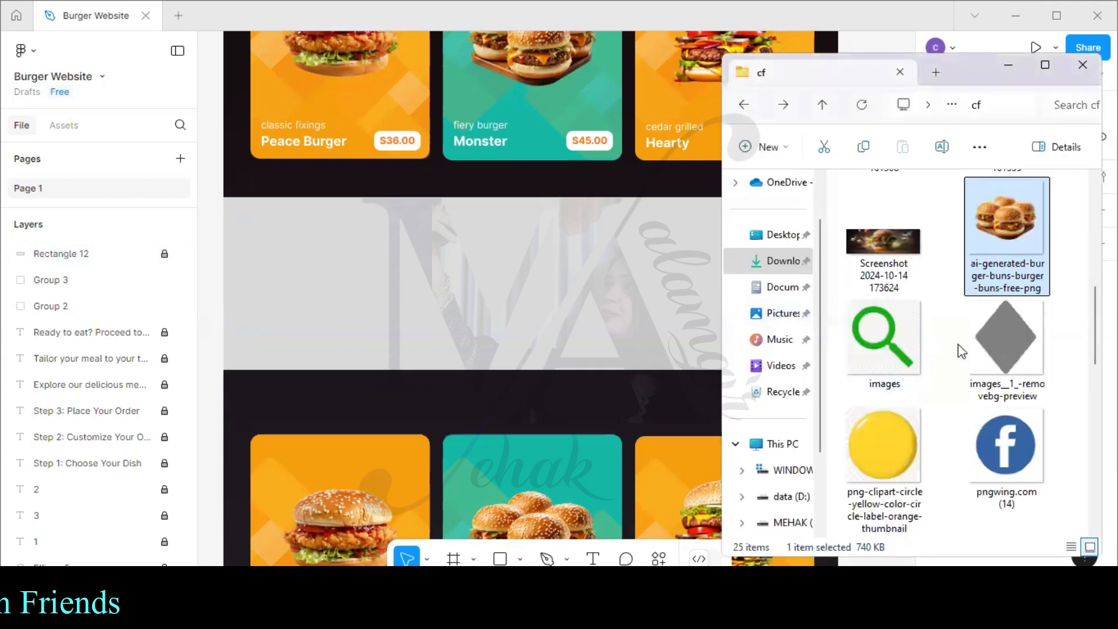
drag(892, 233, 582, 287)
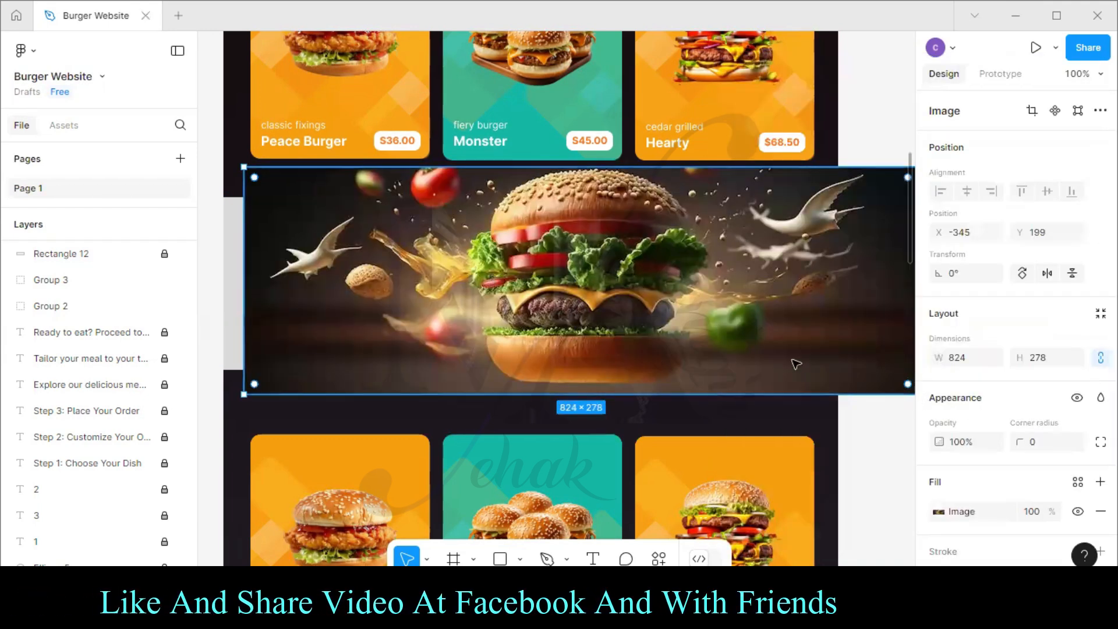
drag(245, 395, 442, 341)
drag(598, 241, 405, 269)
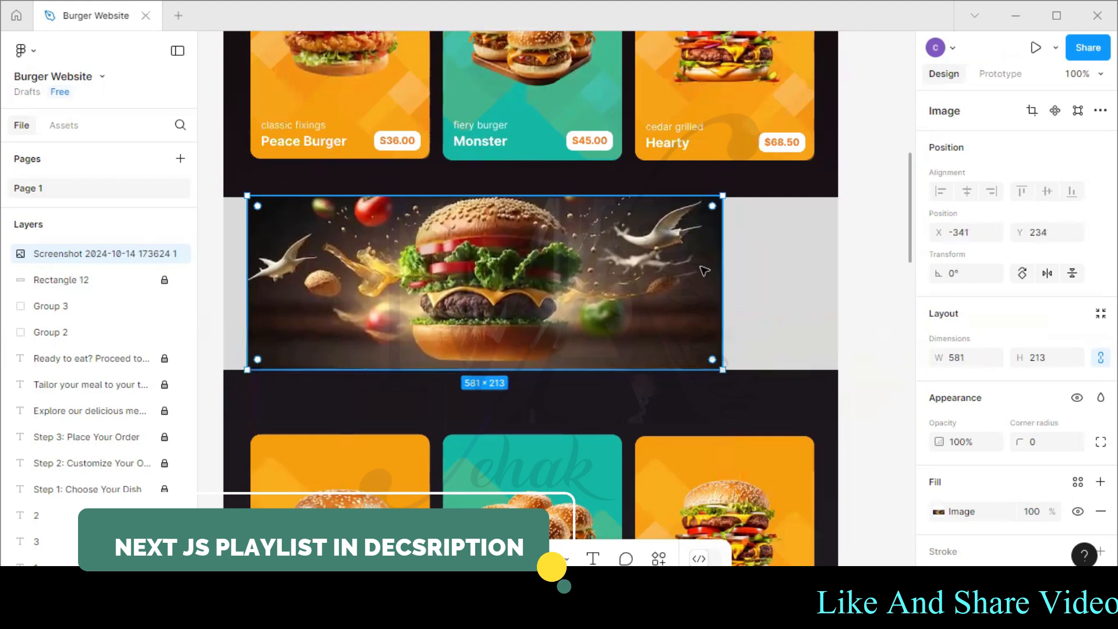
- Stretch the burger banner image to both page edges, about 751 × 213
drag(721, 268, 812, 270)
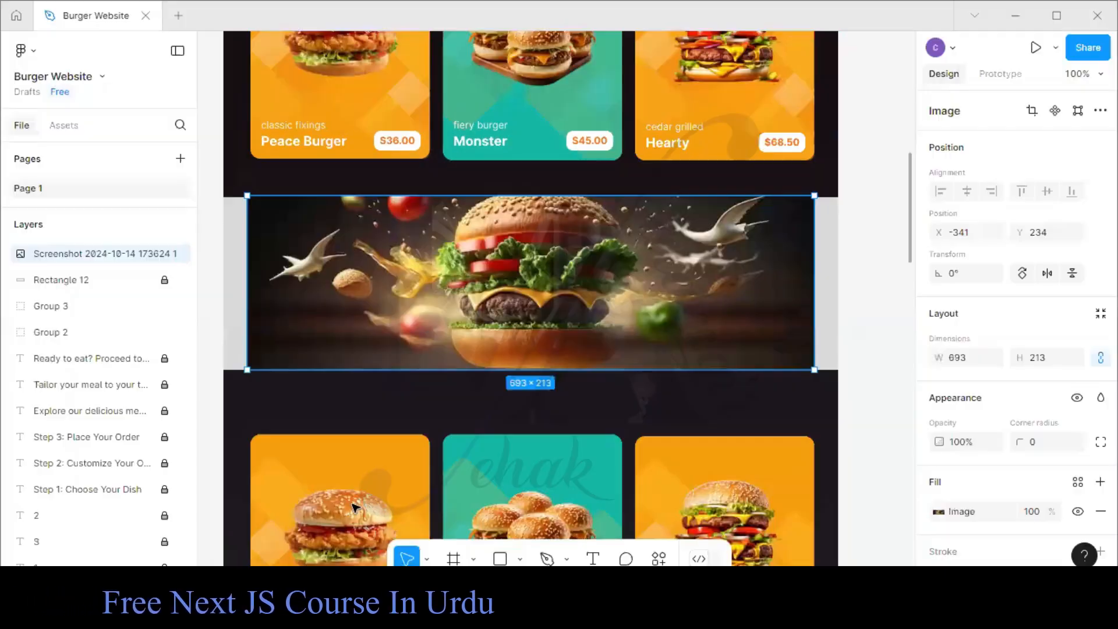
drag(236, 314, 224, 315)
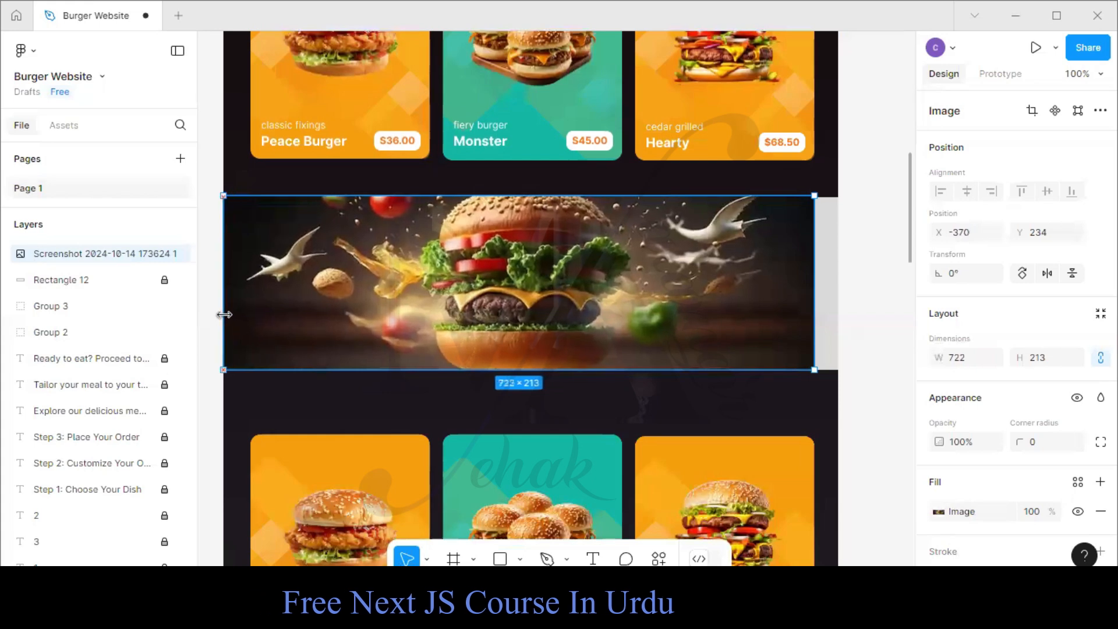
drag(848, 301, 839, 300)
click(770, 415)
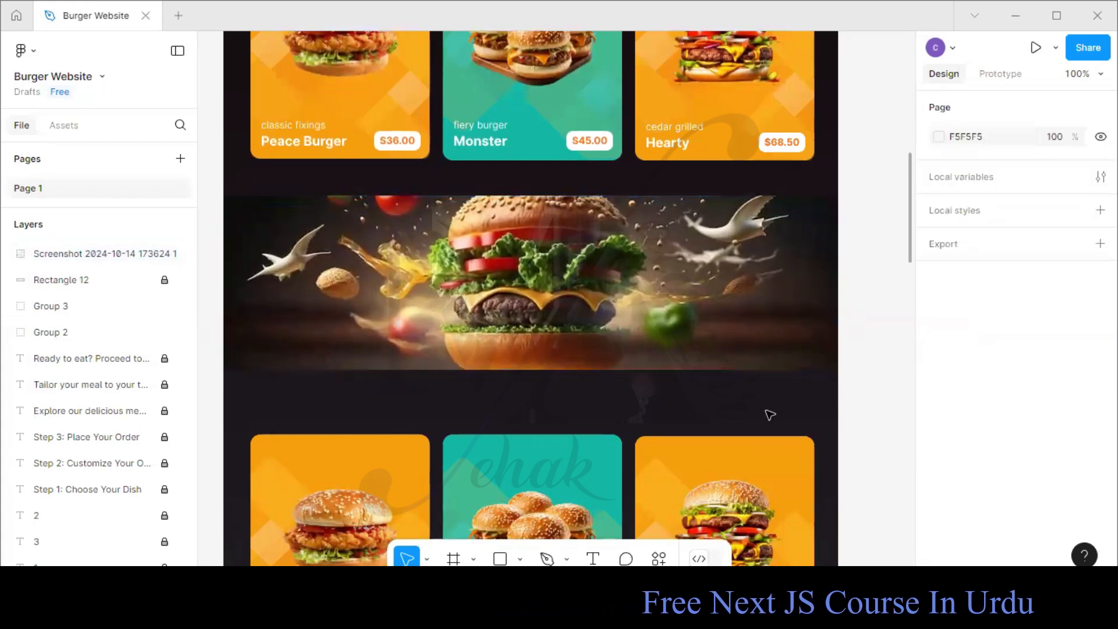
- Unlock and delete the grey rectangle behind the banner image, shifting the image aside for access and back into place
drag(742, 290, 741, 300)
click(723, 201)
right_click(723, 201)
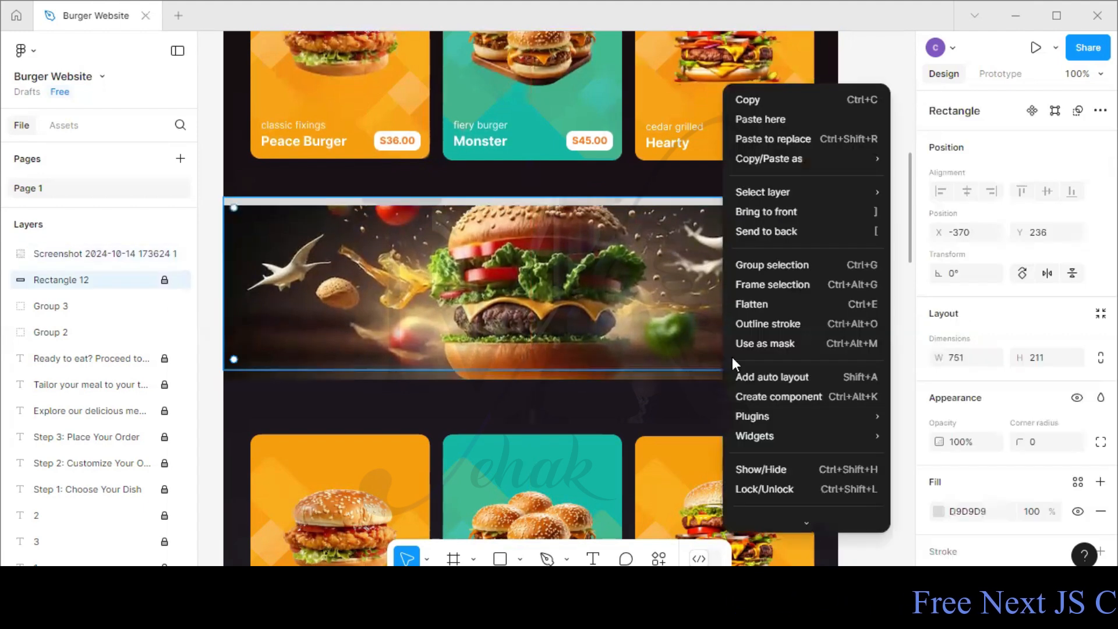
click(777, 491)
key(Delete)
drag(693, 288, 693, 278)
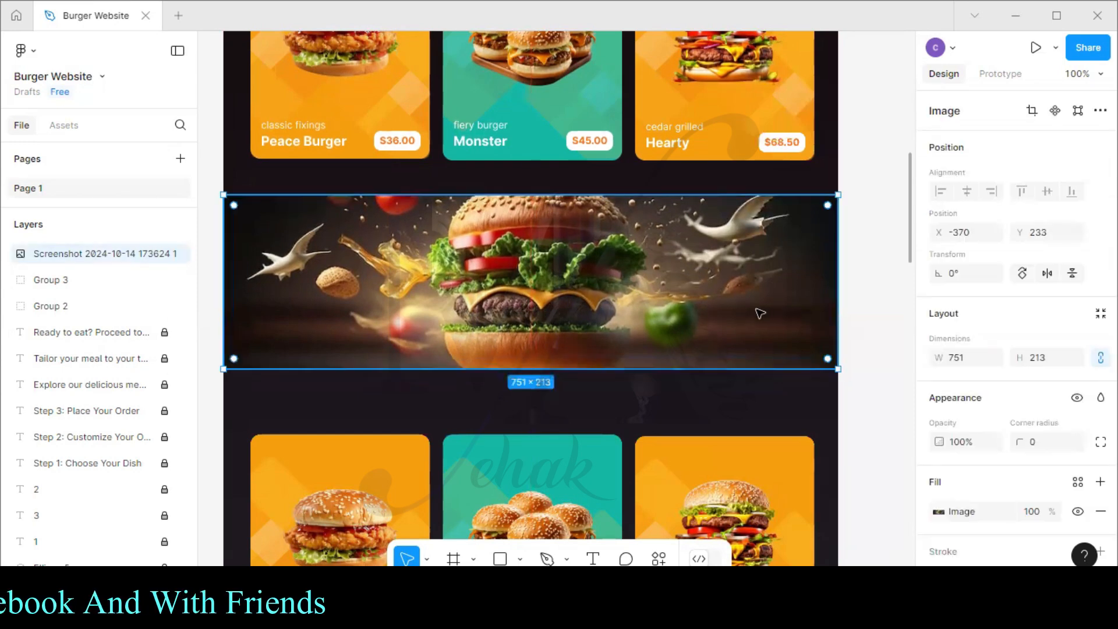
- Try fill opacities of 50% and 30% on the burger banner image
text(50)
key(Return)
click(1041, 513)
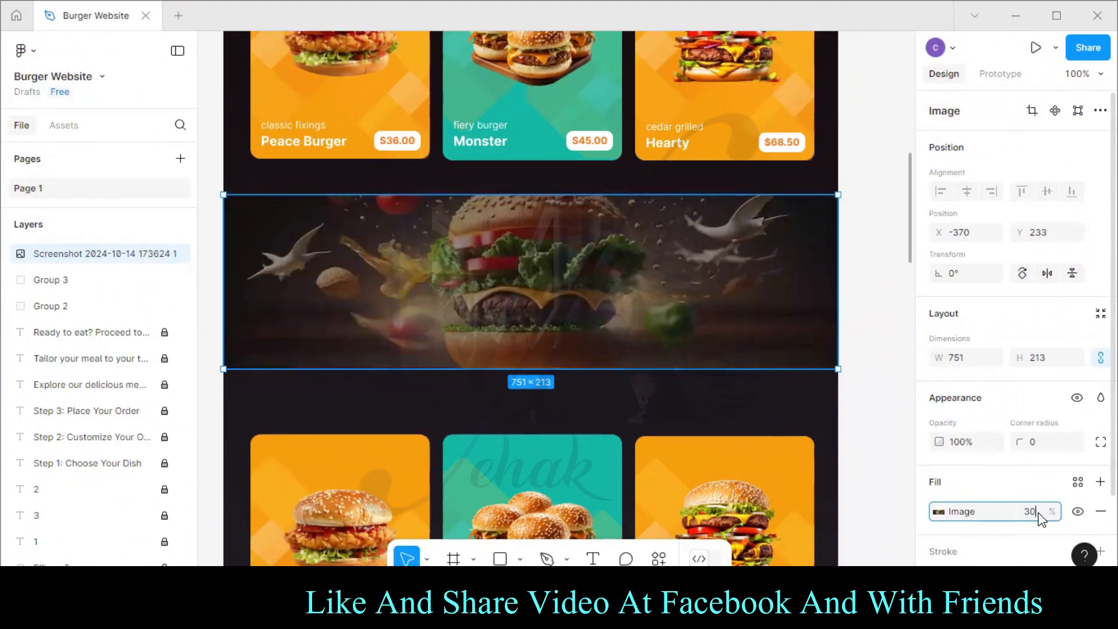
text(30)
key(Return)
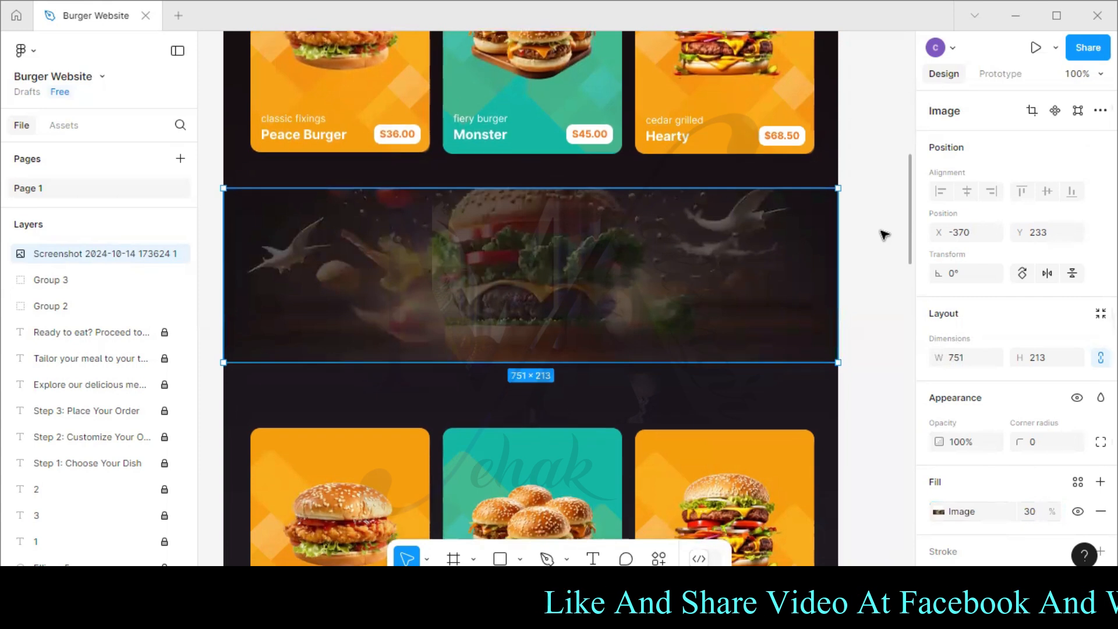
- Set the burger banner image's fill opacity to 20% and lock the image
scroll(883, 234, down, 1)
click(851, 272)
click(818, 278)
scroll(1029, 424, down, 2)
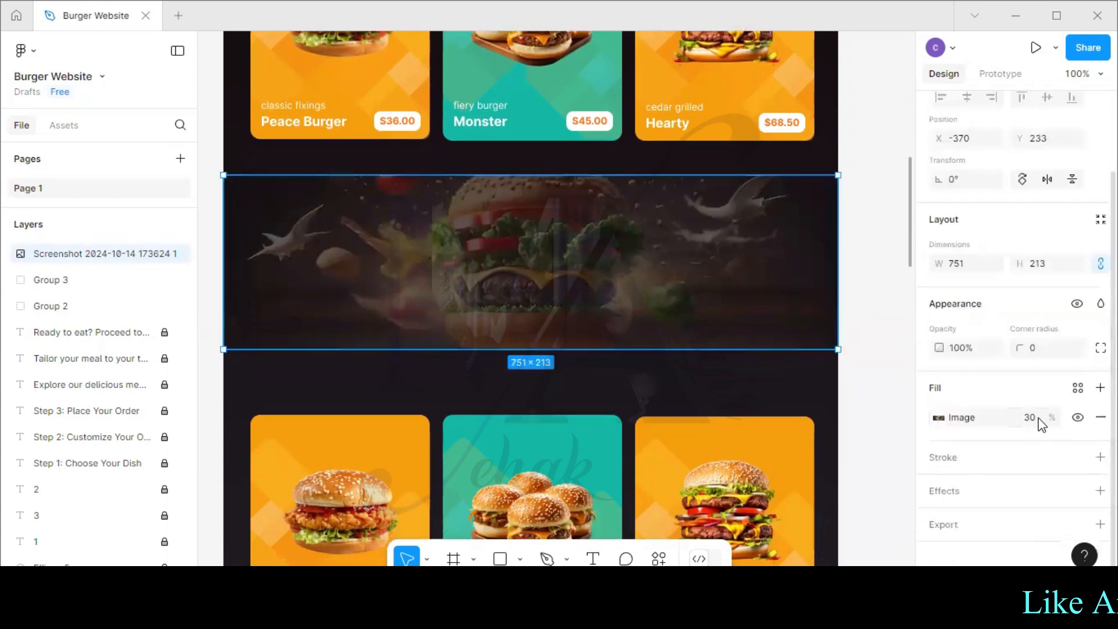
key(Return)
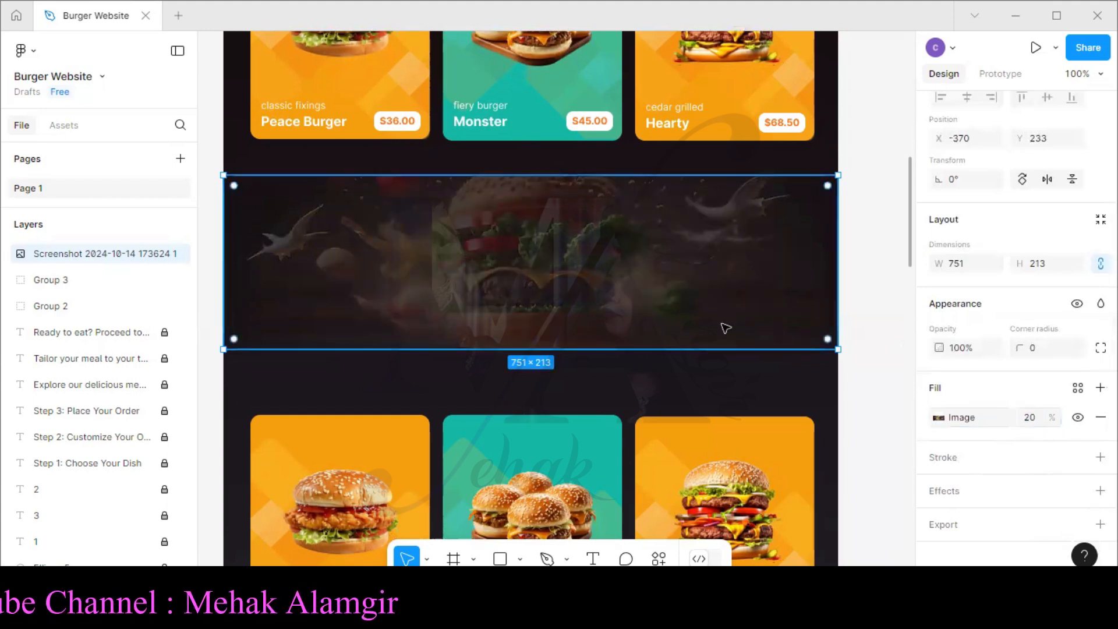
right_click(761, 262)
click(819, 489)
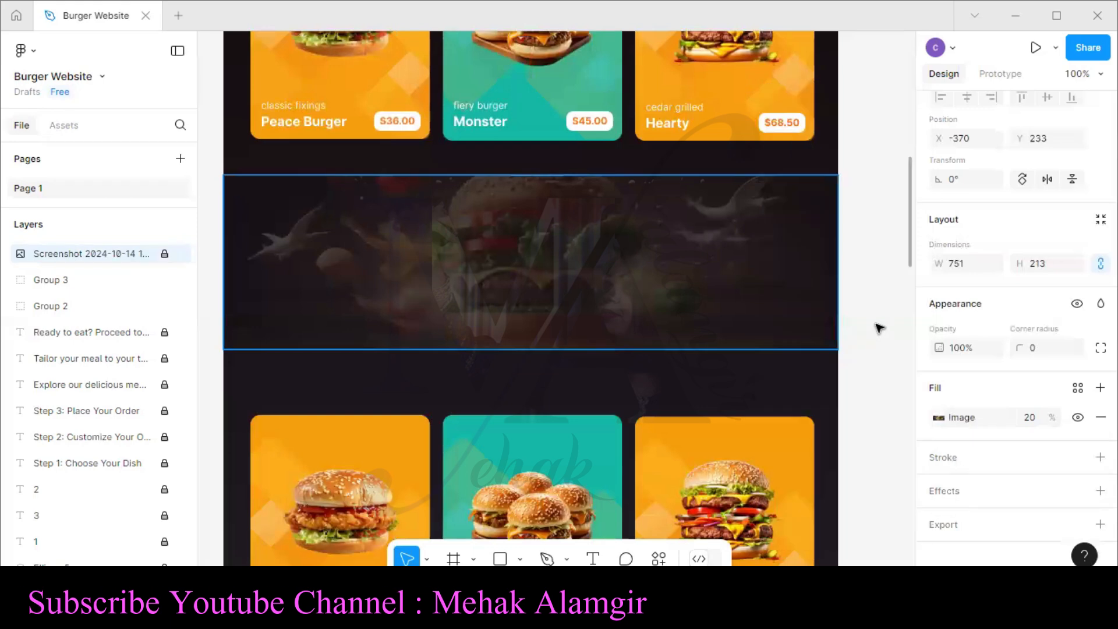
click(879, 324)
- Add the text "Discover Our Menu" on the banner, copying it from GradientBanner.tsx in VS Code
click(593, 559)
click(426, 229)
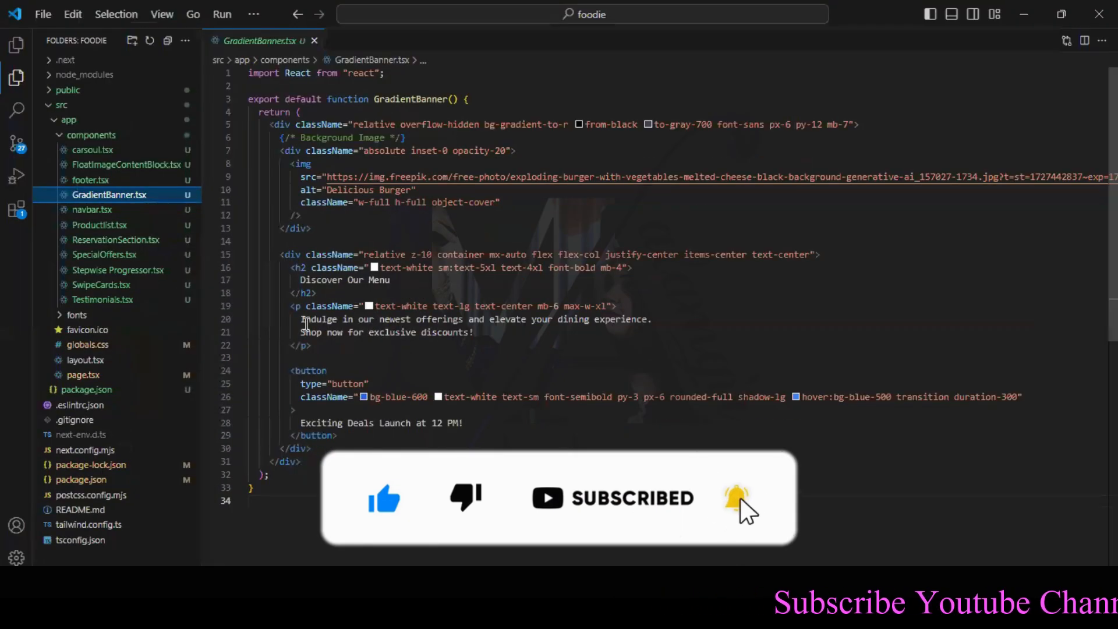
drag(301, 279, 392, 280)
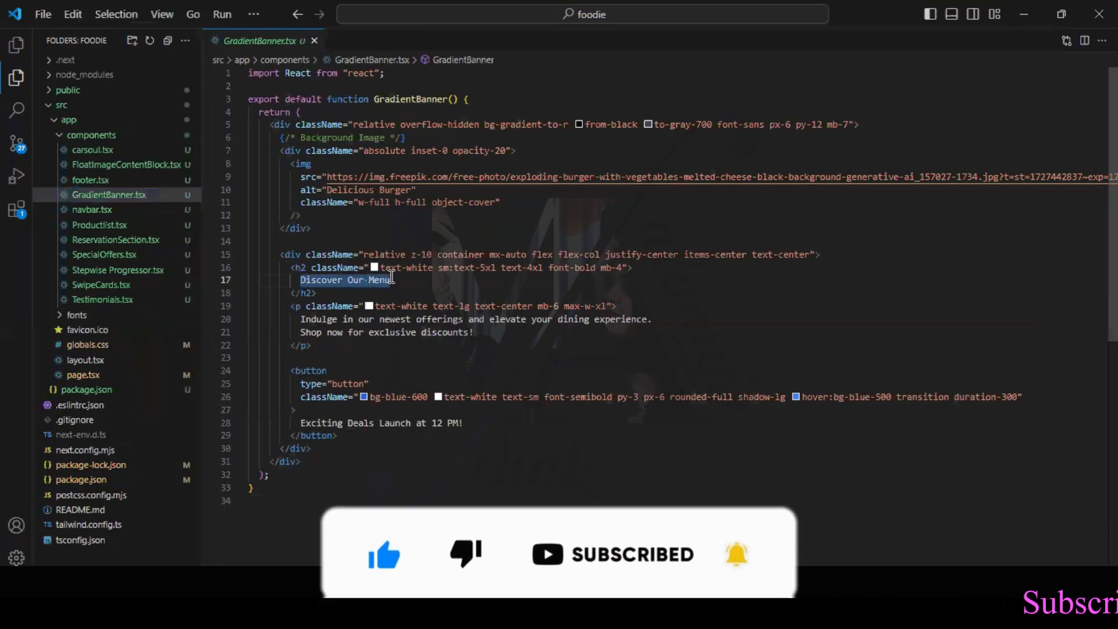
key(alt+Tab)
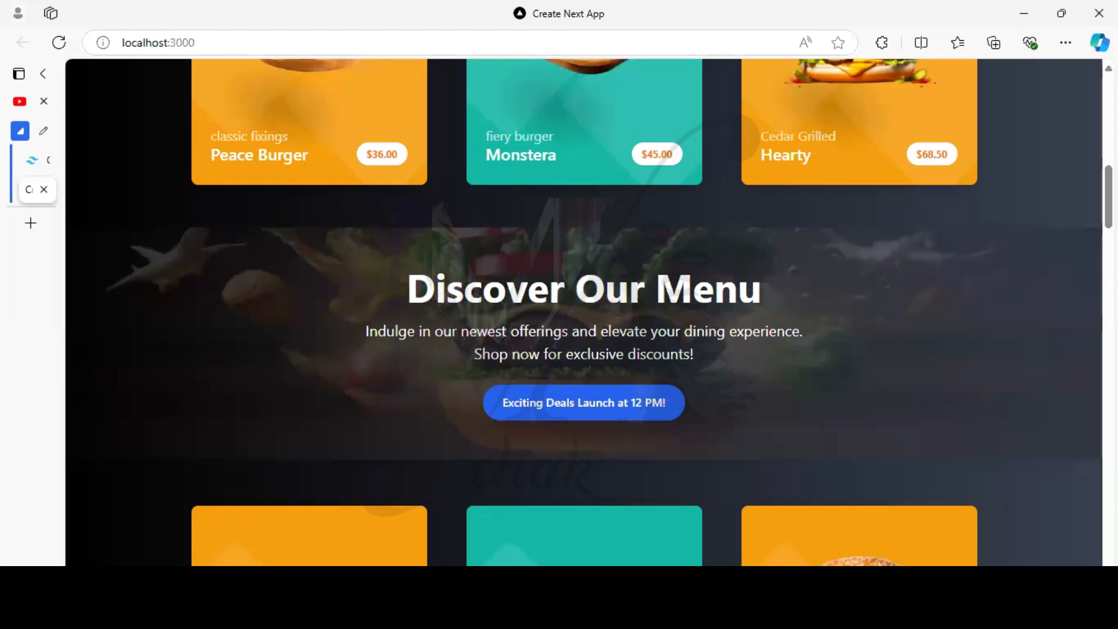
key(alt+Tab)
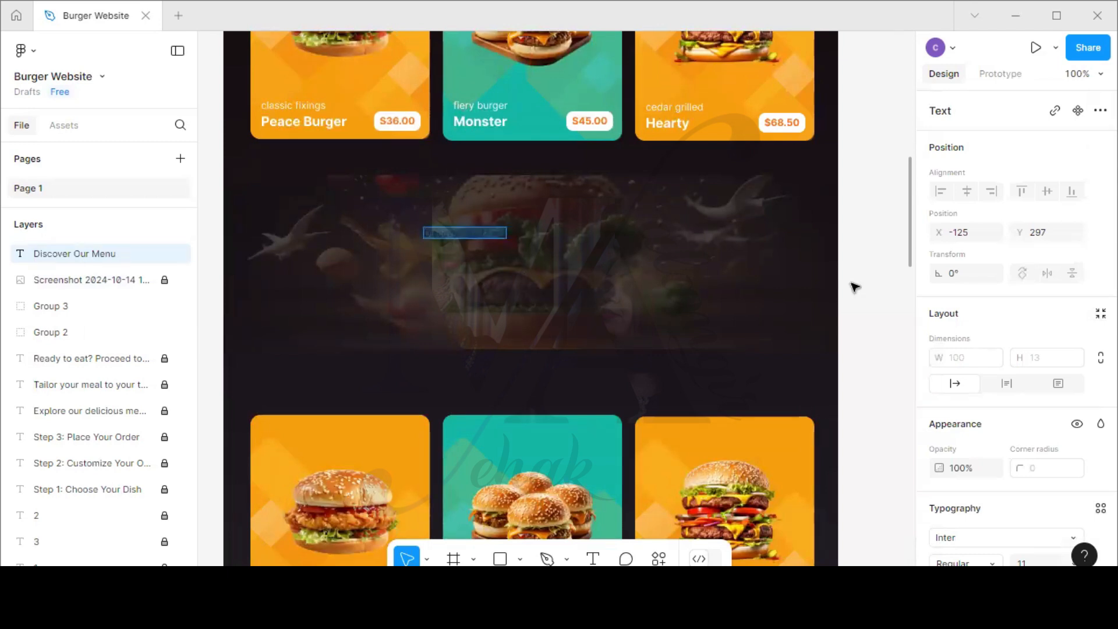
- Give the "Discover Our Menu" text the Black font weight and the fill colour FFFFFF
scroll(1020, 414, down, 5)
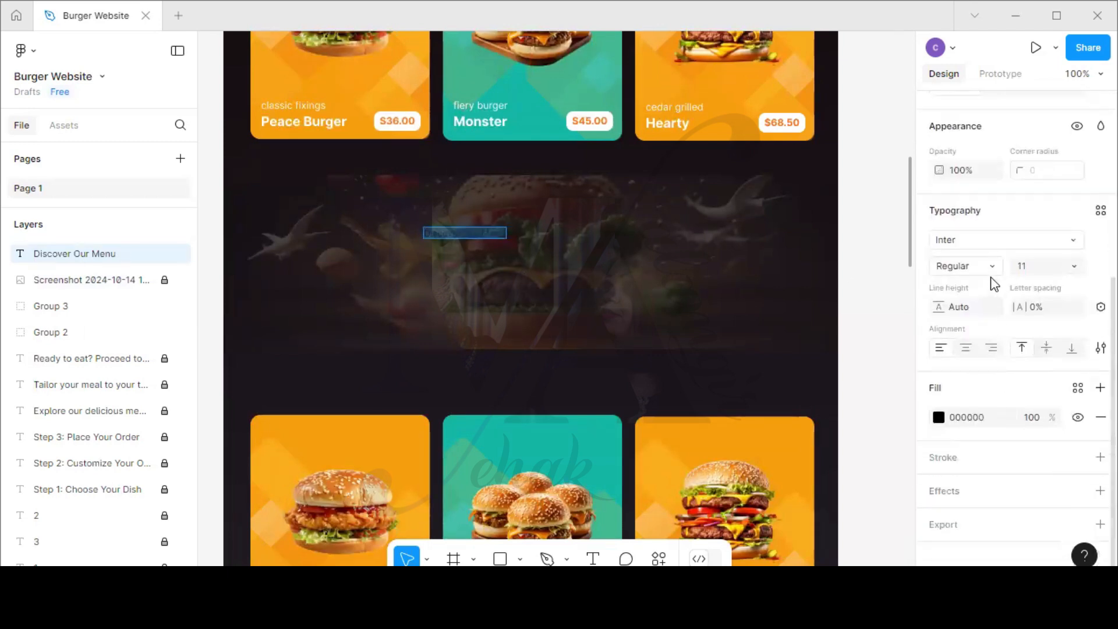
click(990, 265)
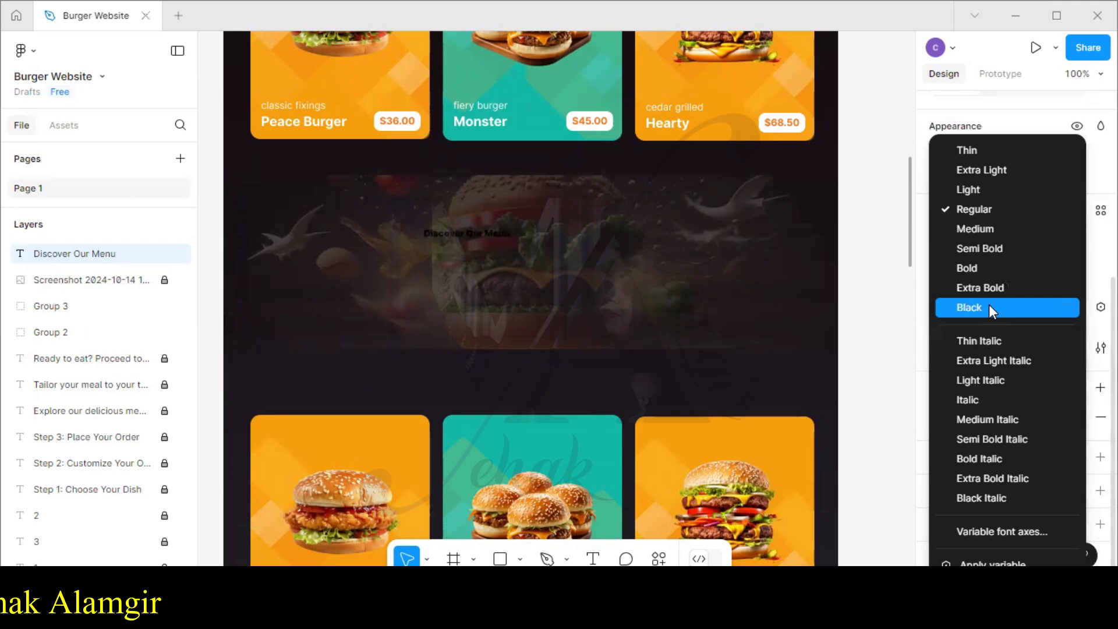
click(989, 305)
click(939, 417)
text(FFFFFF)
key(Return)
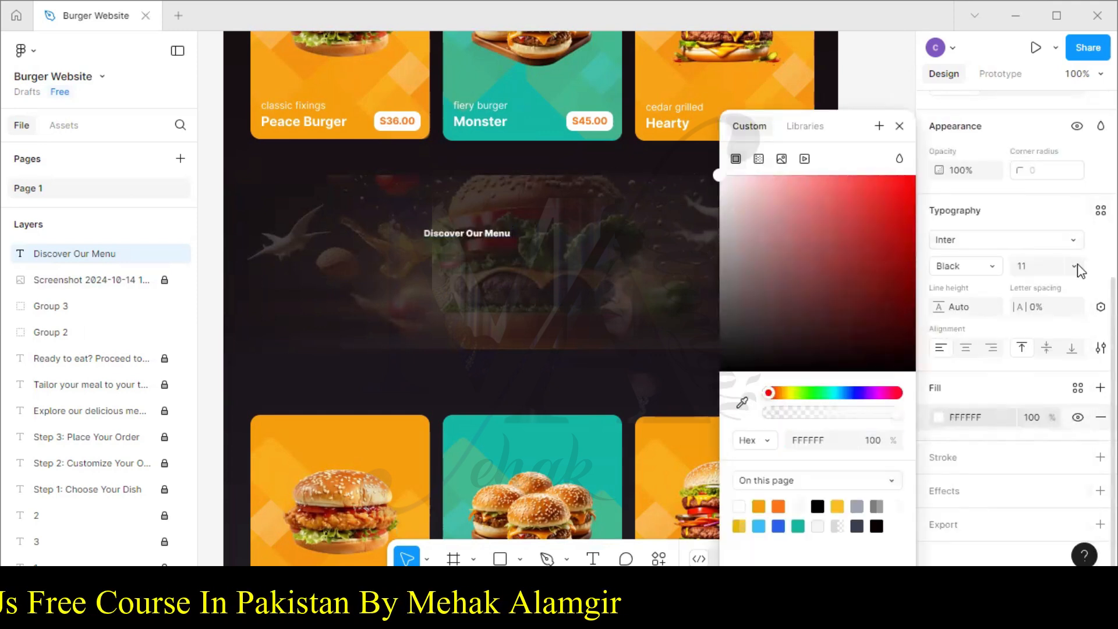
- Set the "Discover Our Menu" heading's font size to 40 and centre it horizontally in the banner's upper part
click(1075, 266)
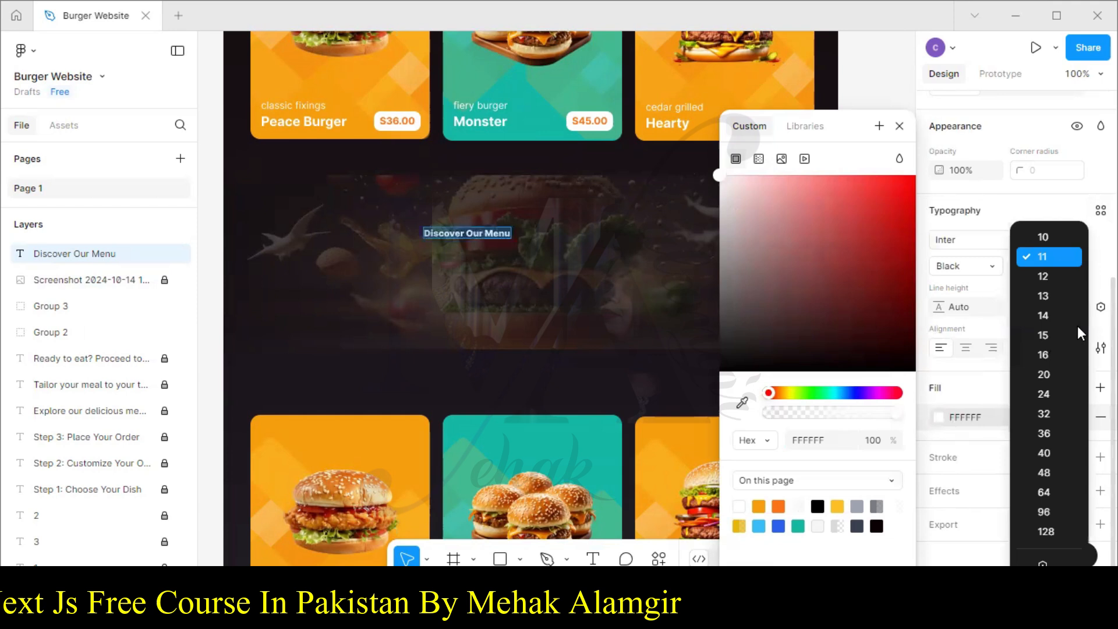
click(1053, 456)
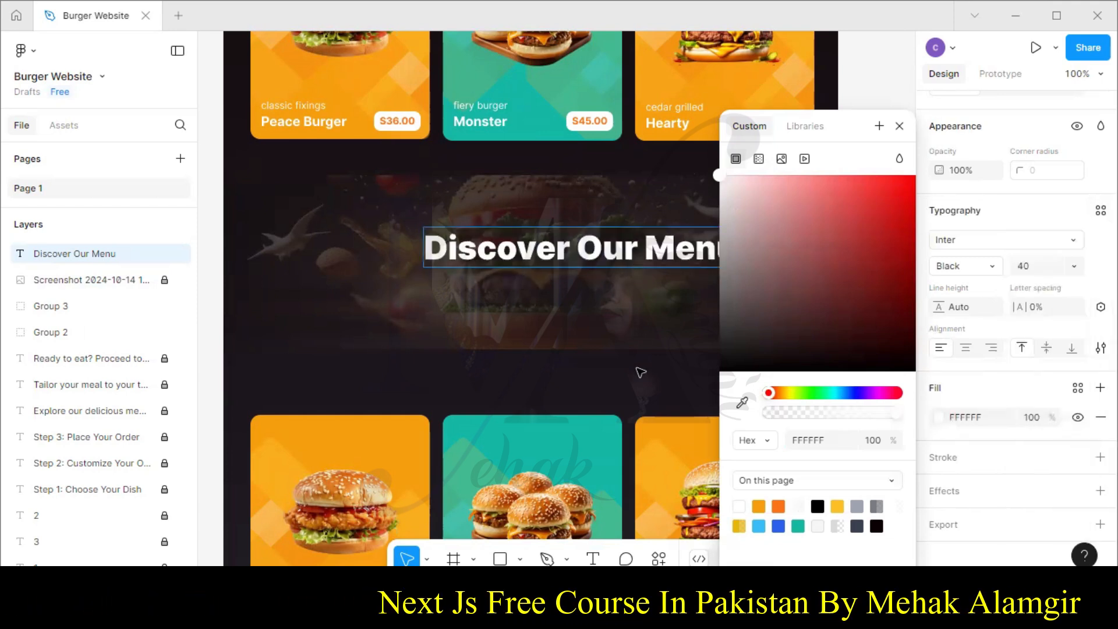
click(900, 126)
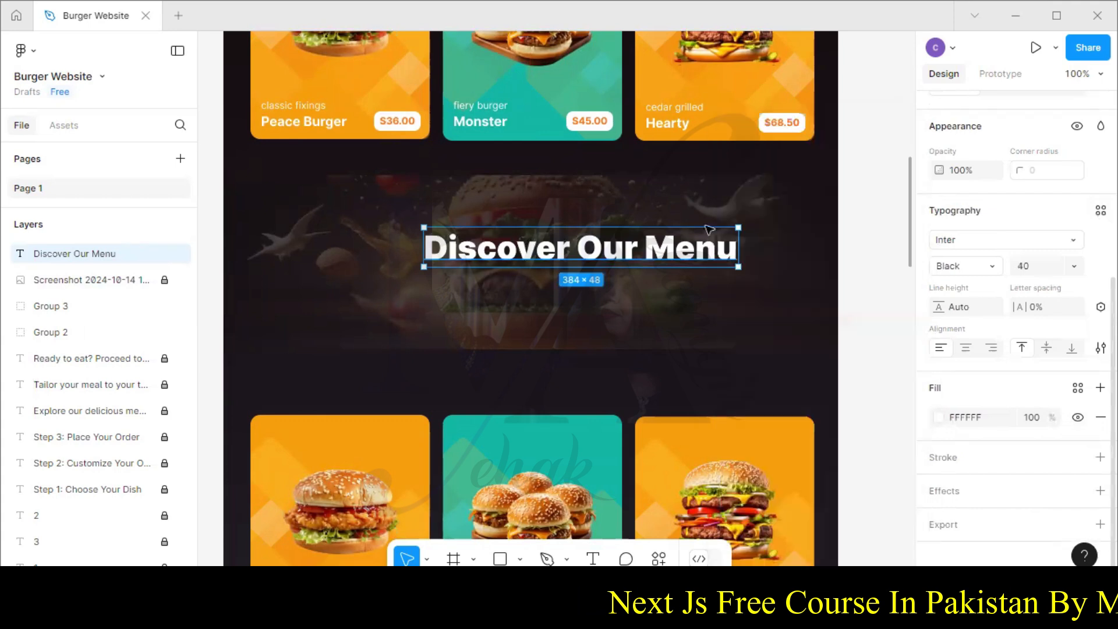
drag(601, 252, 552, 224)
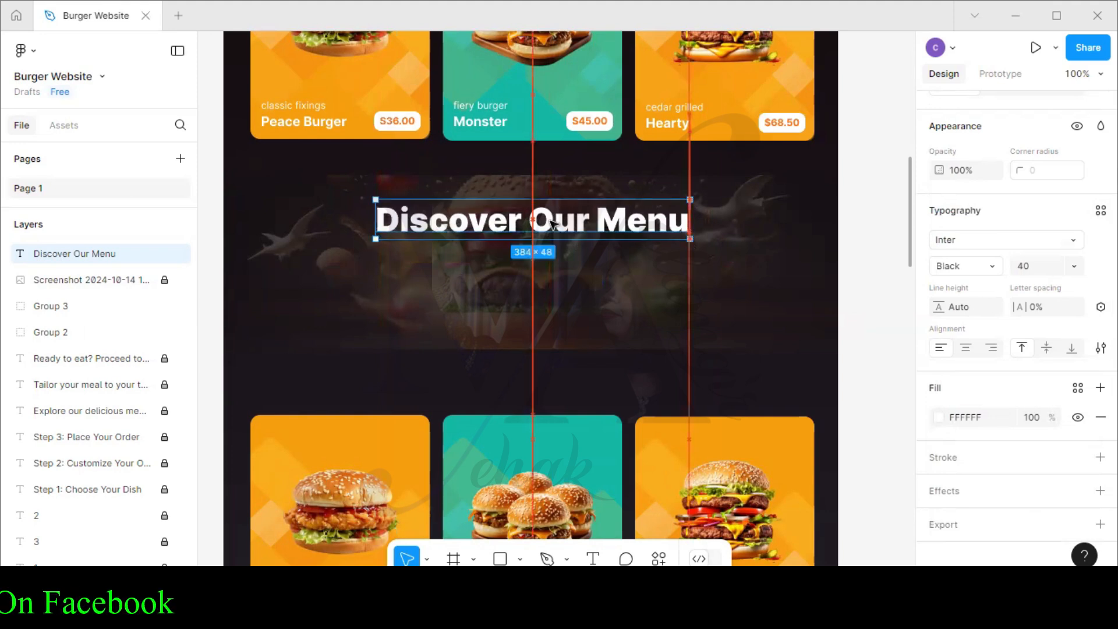
click(570, 366)
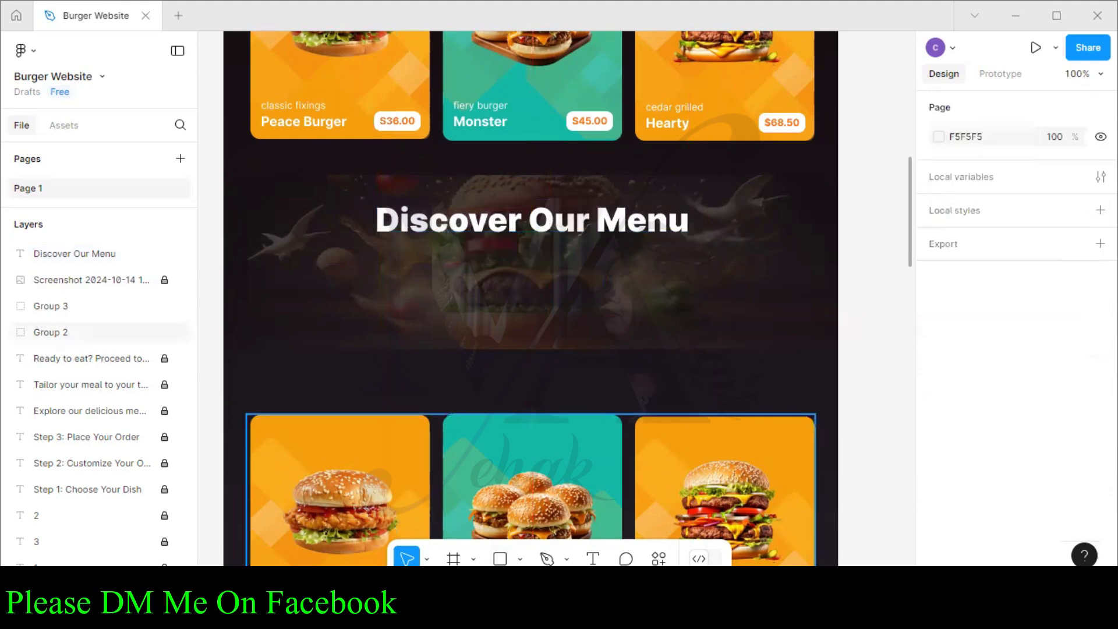
- Copy the two-line paragraph starting "Indulge in our newest offerings" from GradientBanner.tsx in VS Code and paste it as new text below the banner heading
click(372, 615)
drag(300, 319, 478, 333)
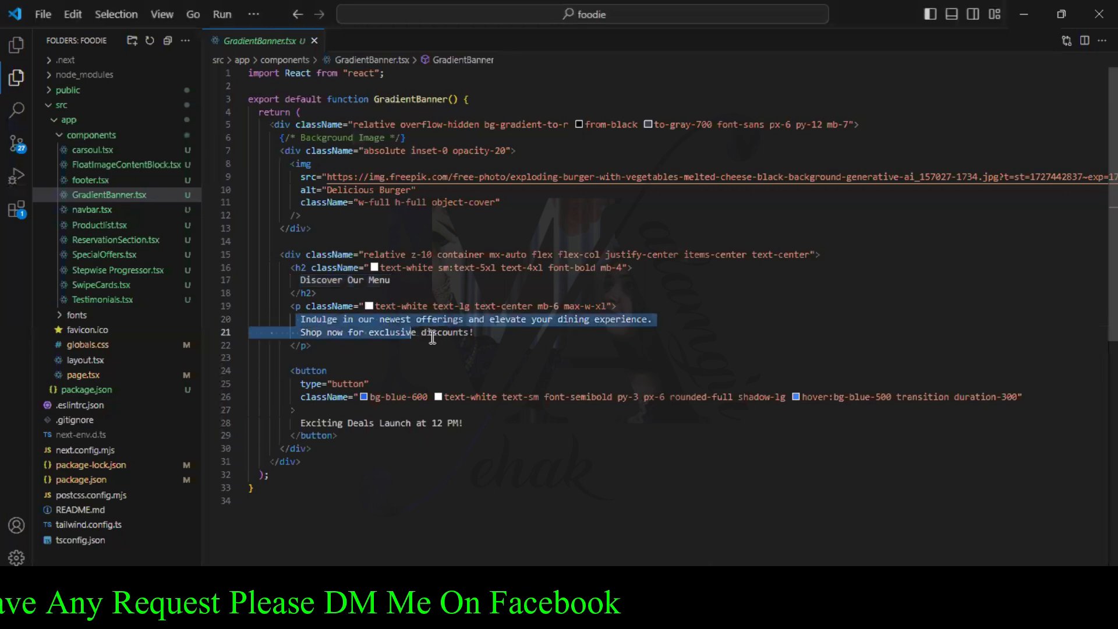
right_click(478, 333)
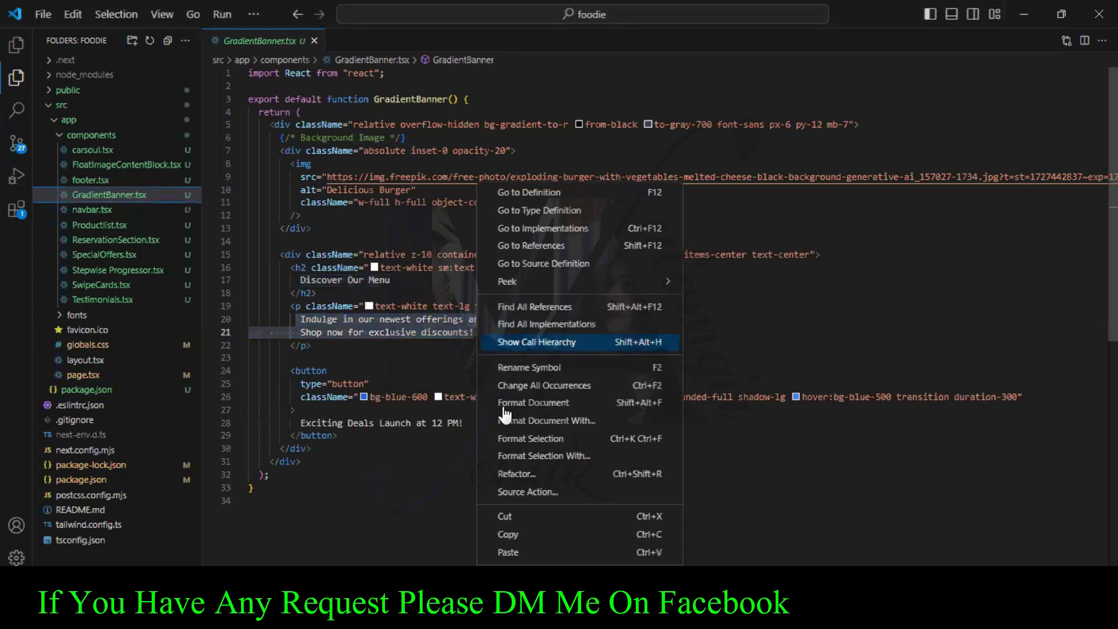
click(512, 532)
key(alt+Tab)
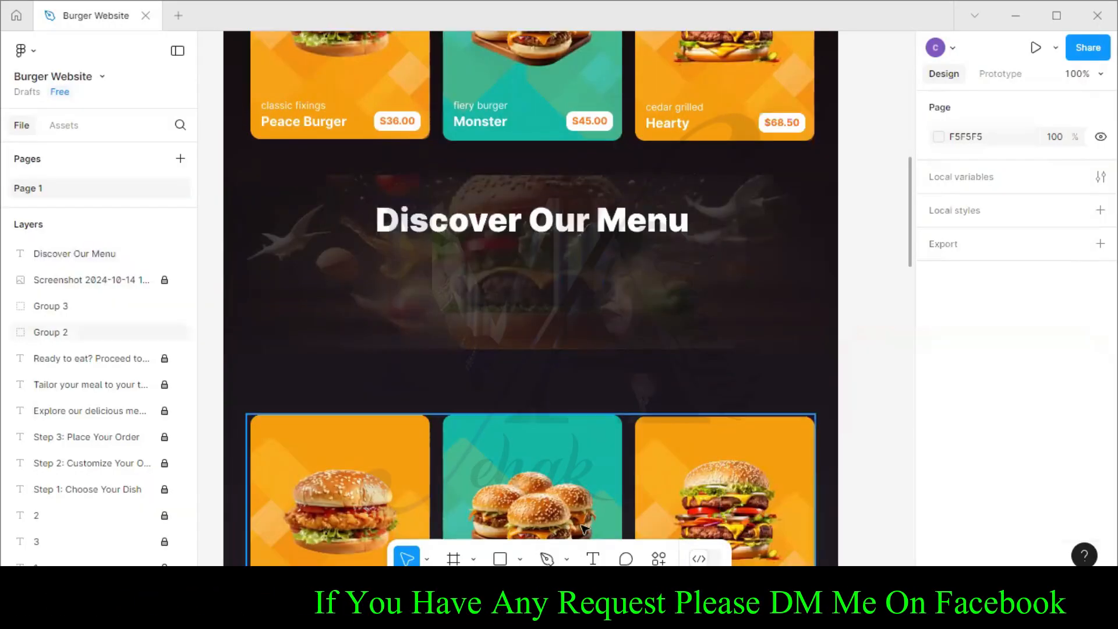
key(t)
click(453, 262)
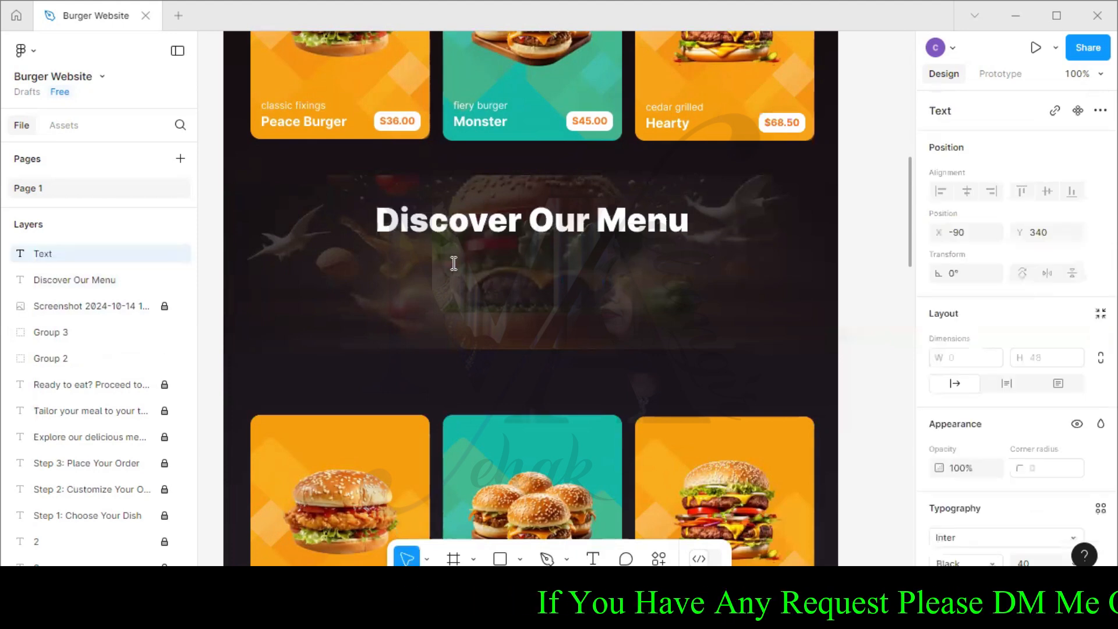
key(ctrl+v)
- Set the pasted paragraph's font weight to Regular
key(ctrl+a)
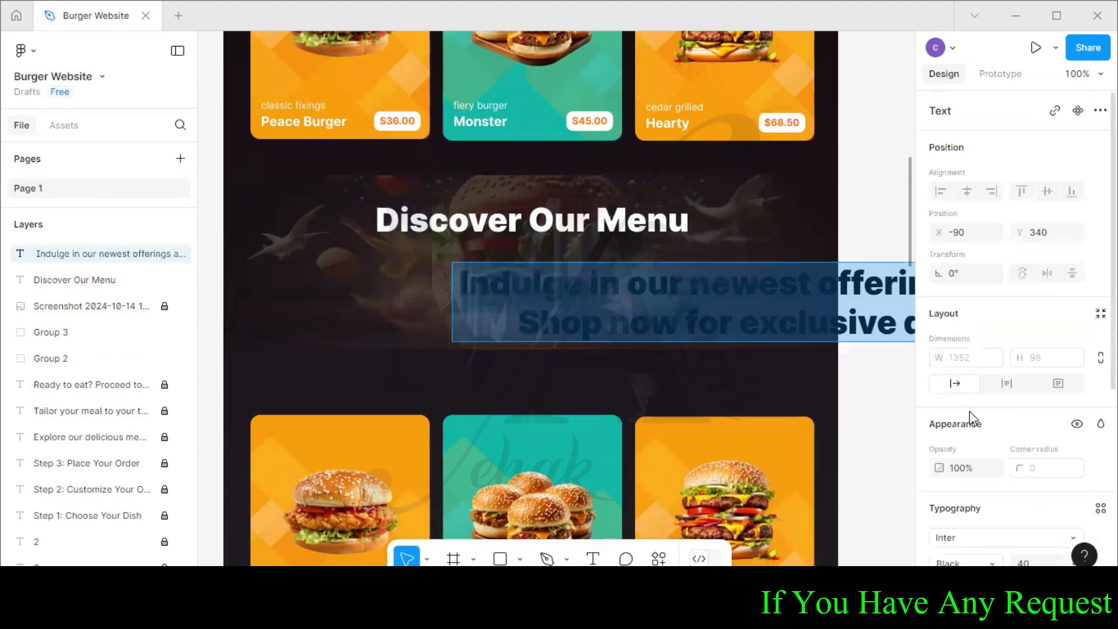
scroll(1000, 401, down, 4)
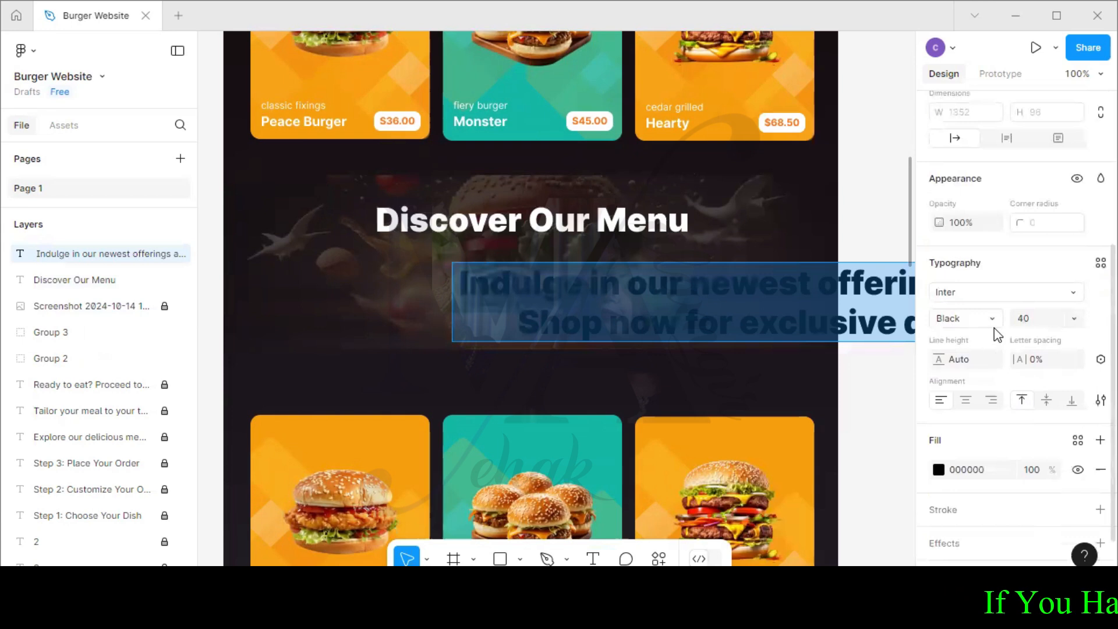
click(992, 321)
click(981, 211)
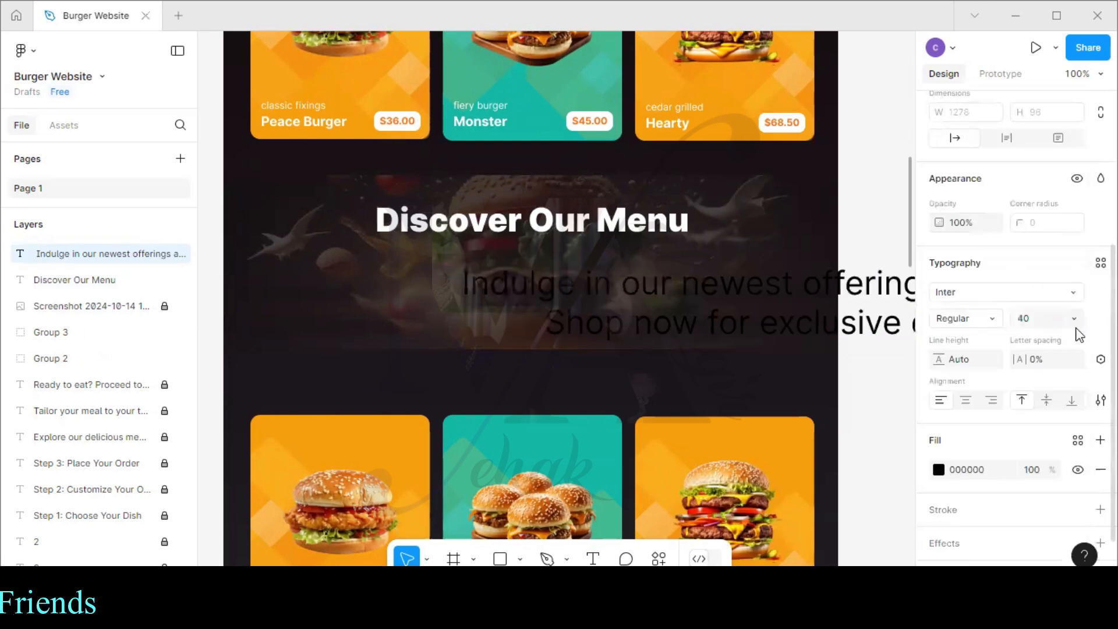
- Set the banner paragraph's font size to 16 and centre-align its two lines
click(1074, 319)
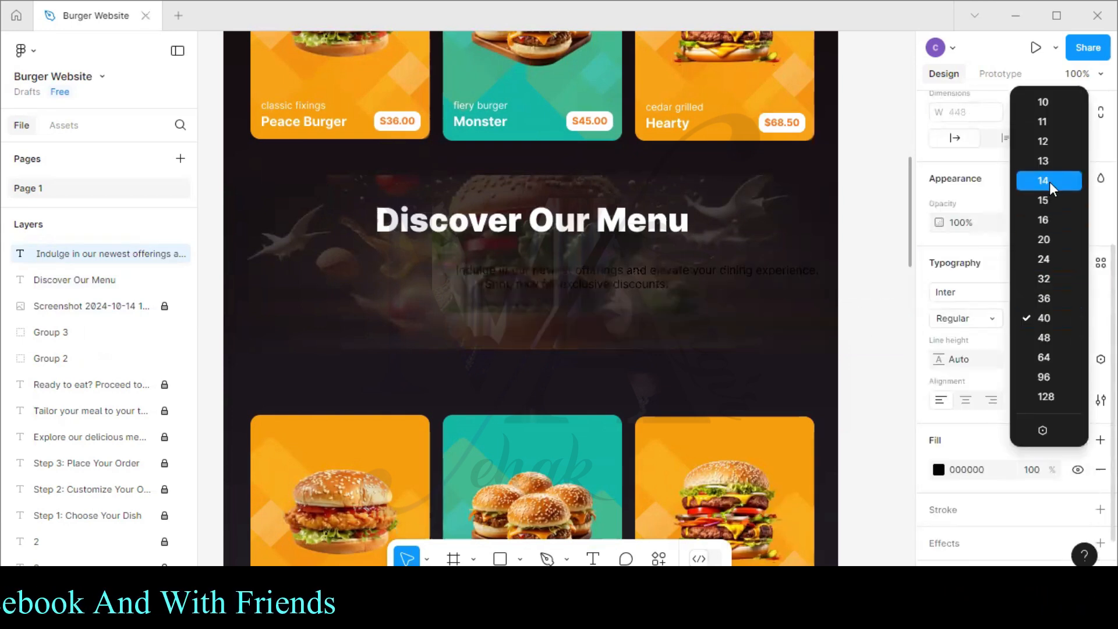
click(1052, 219)
click(467, 262)
key(ctrl+a)
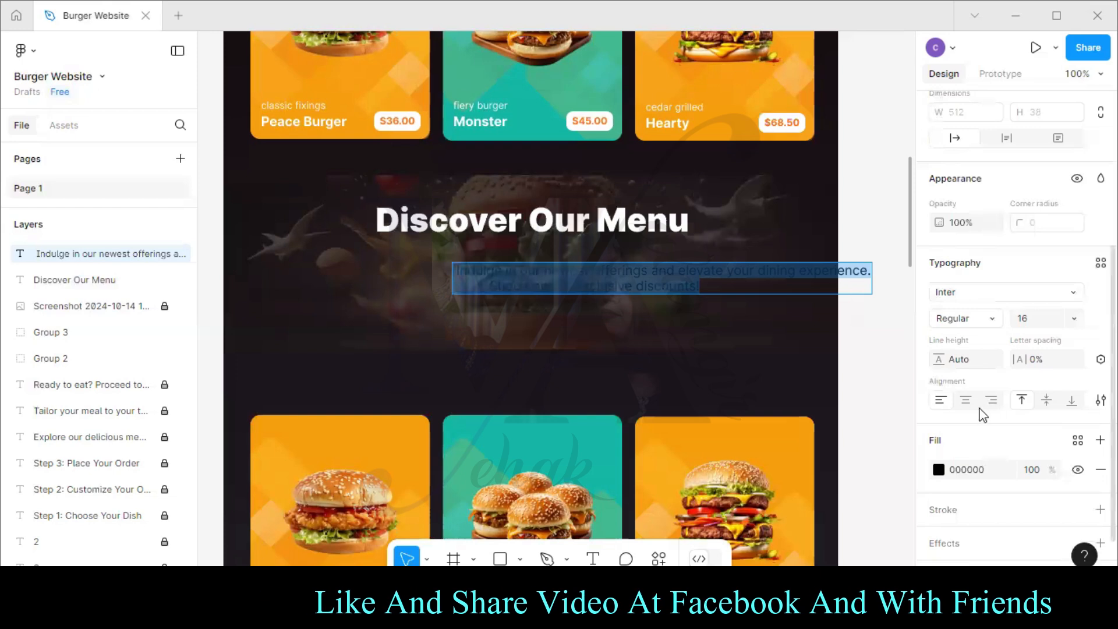
click(970, 403)
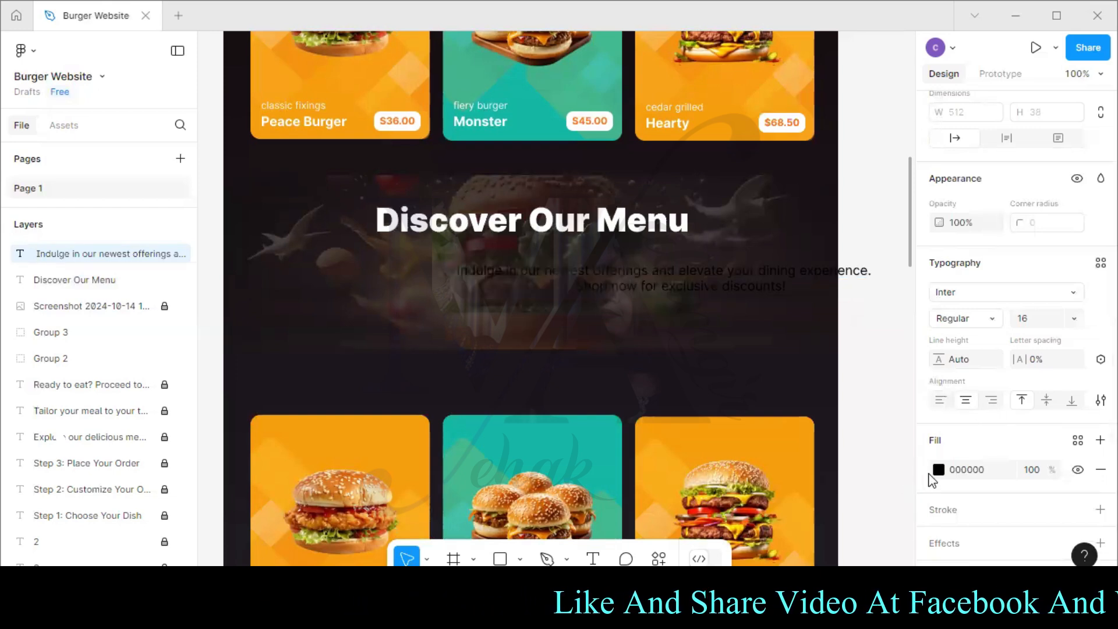
- Give the banner paragraph the fill colour FFFBFB and place it centred directly below the "Discover Our Menu" heading
click(939, 469)
click(722, 176)
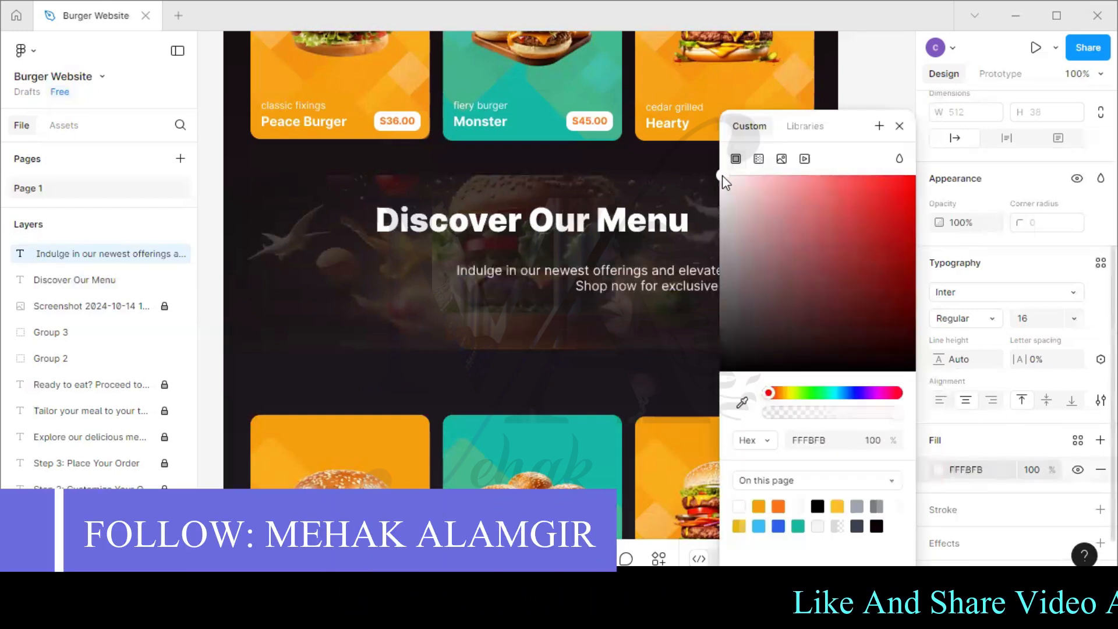
click(900, 128)
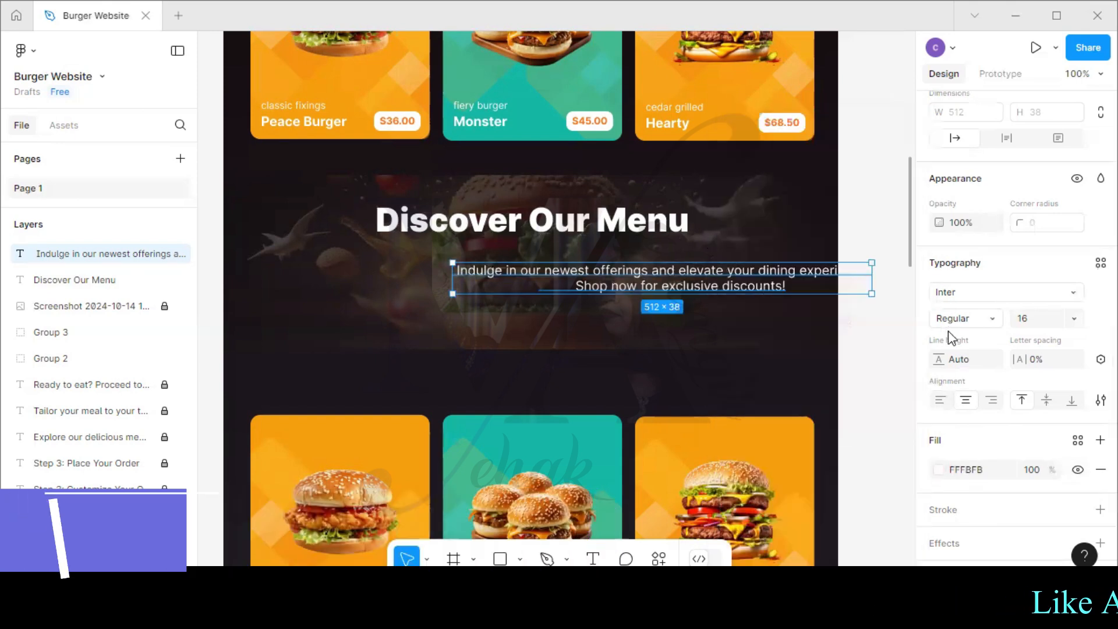
drag(722, 278, 587, 259)
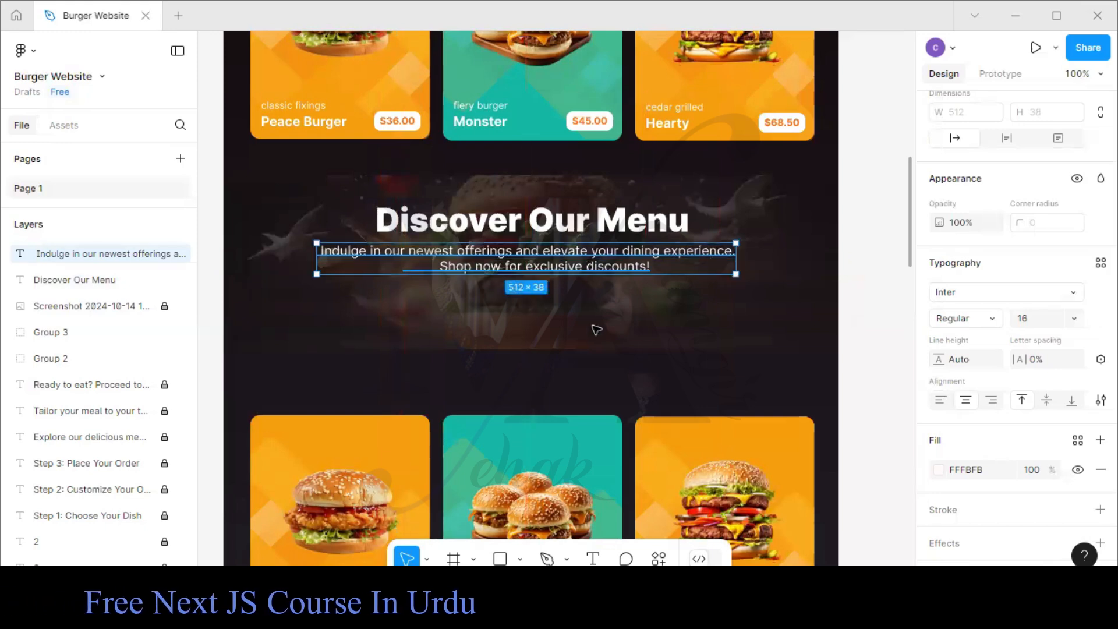
click(616, 378)
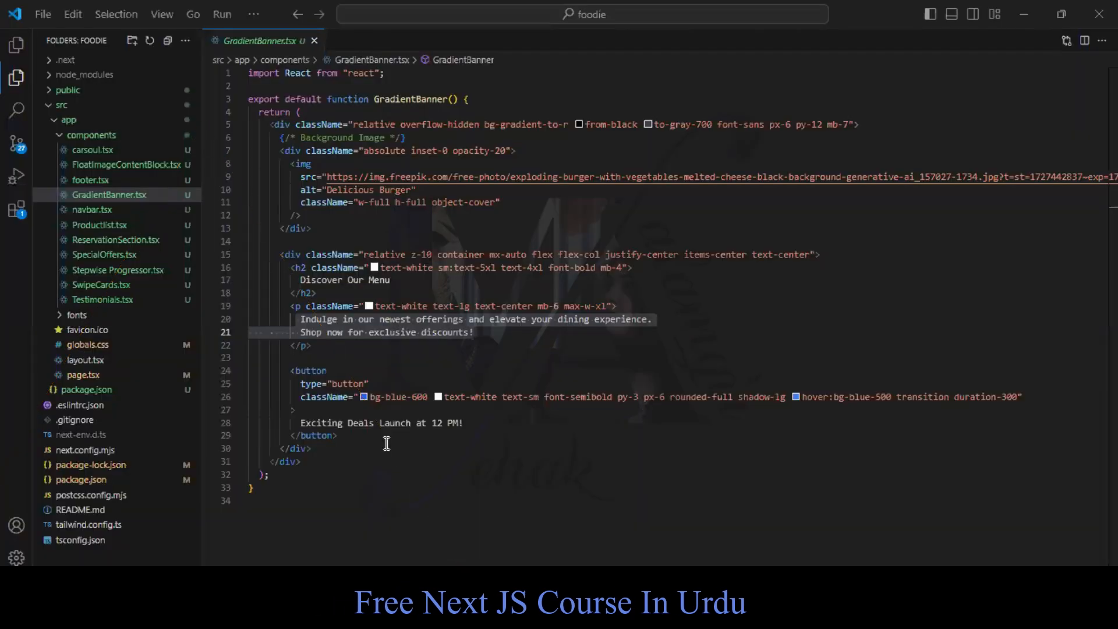
- Copy "Exciting Deals Launch at 12 PM!" from GradientBanner.tsx in VS Code and paste it as new text below the banner in Figma
scroll(467, 377, down, 1)
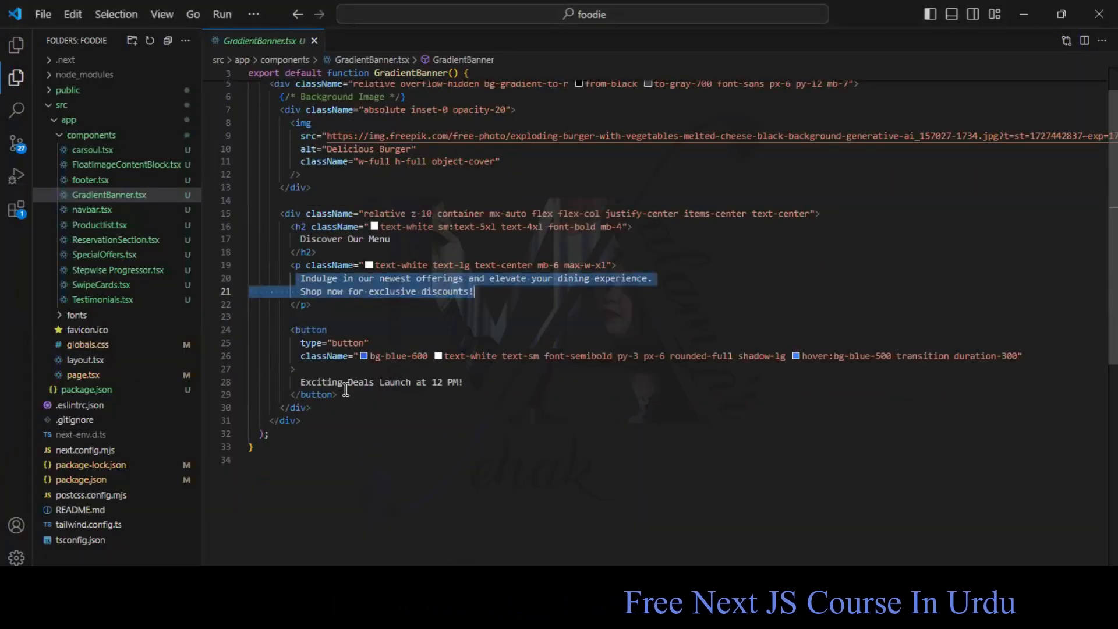
drag(301, 383, 462, 380)
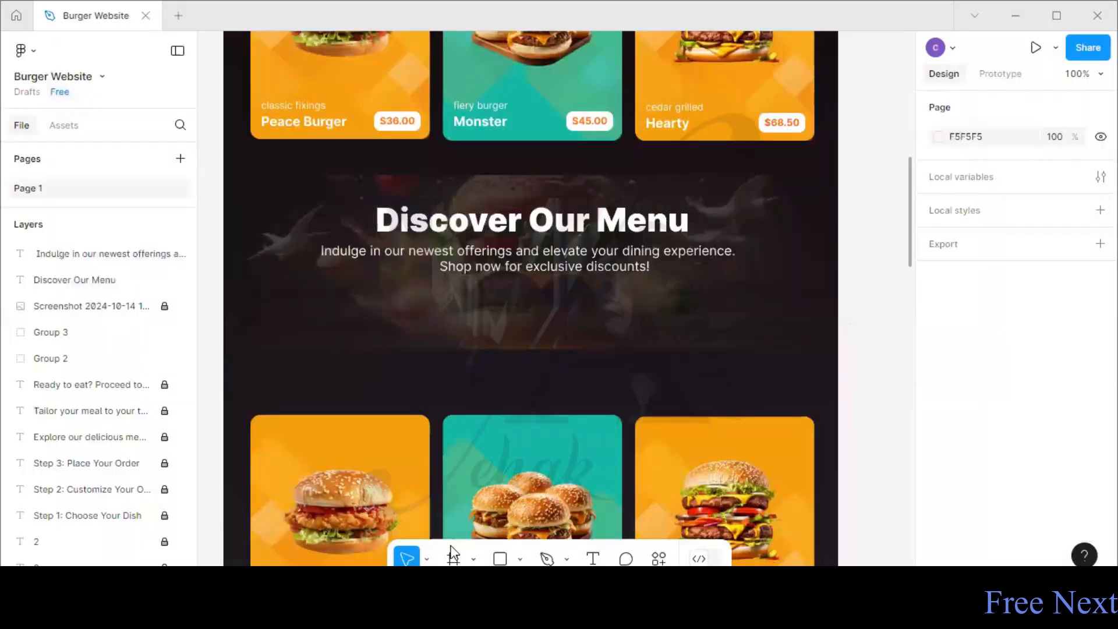
click(534, 390)
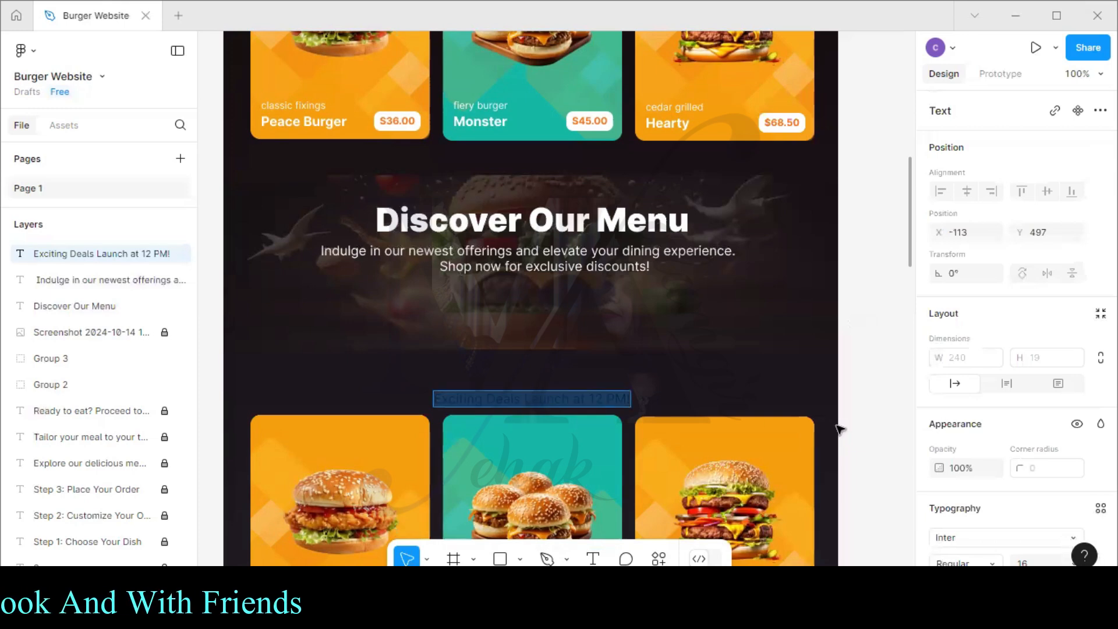
- Give the "Exciting Deals Launch at 12 PM!" text the fill colour FFFFFF and a font size of 12
scroll(970, 495, down, 5)
click(938, 417)
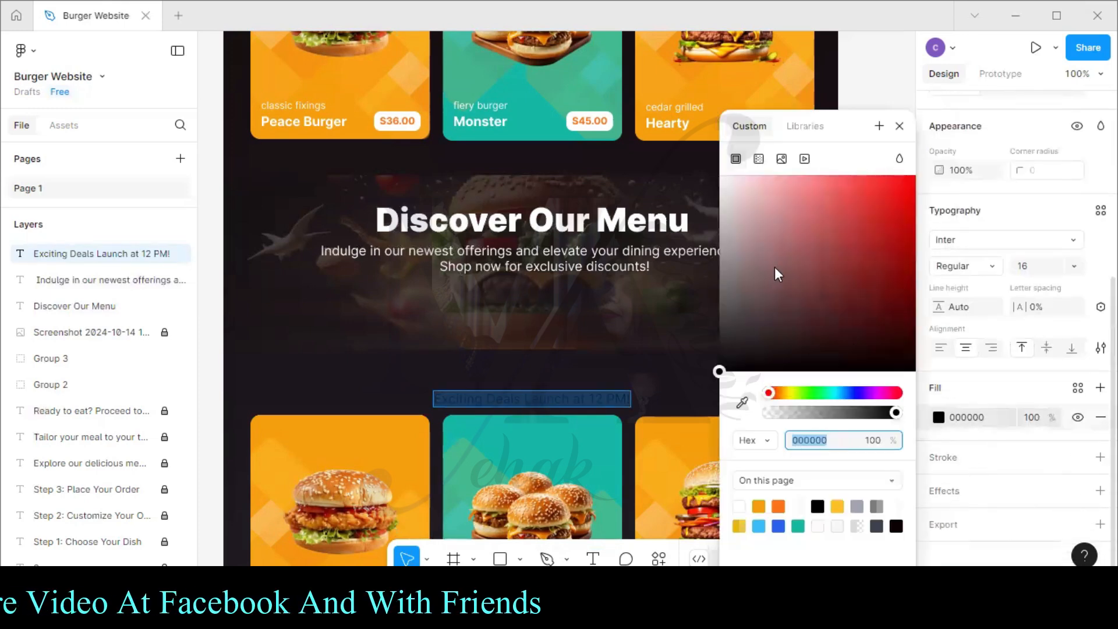
text(FFFFFF)
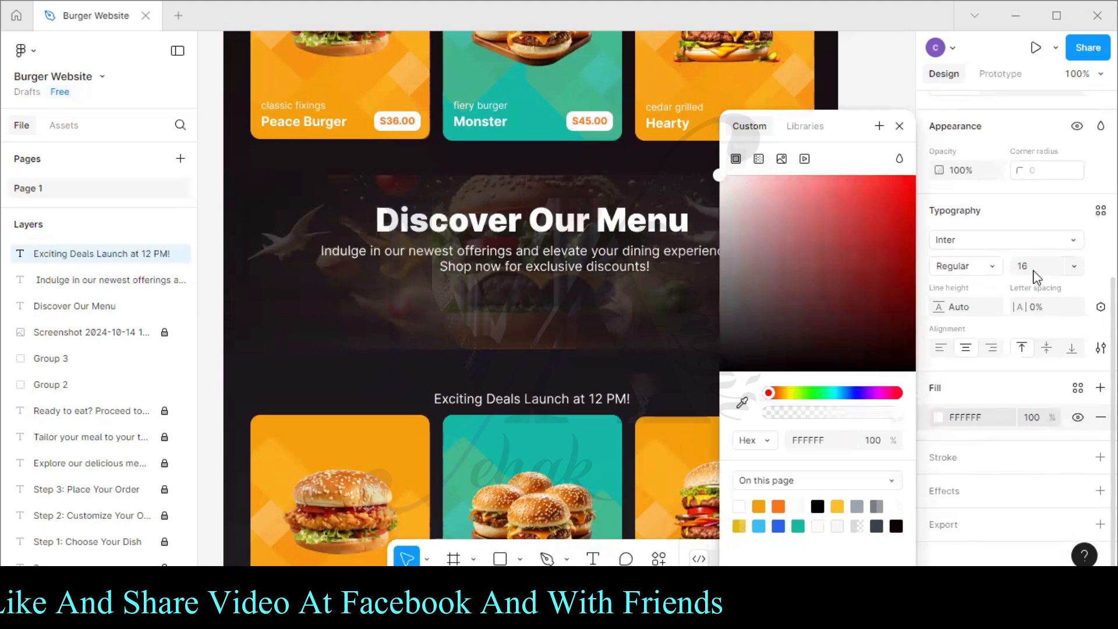
click(1071, 266)
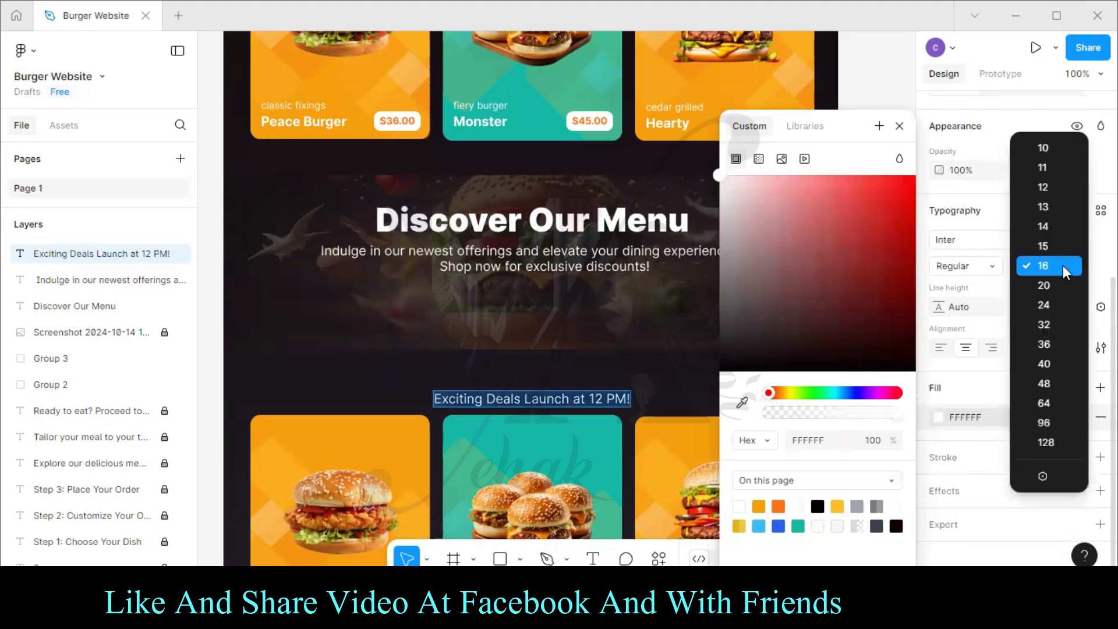
click(1051, 186)
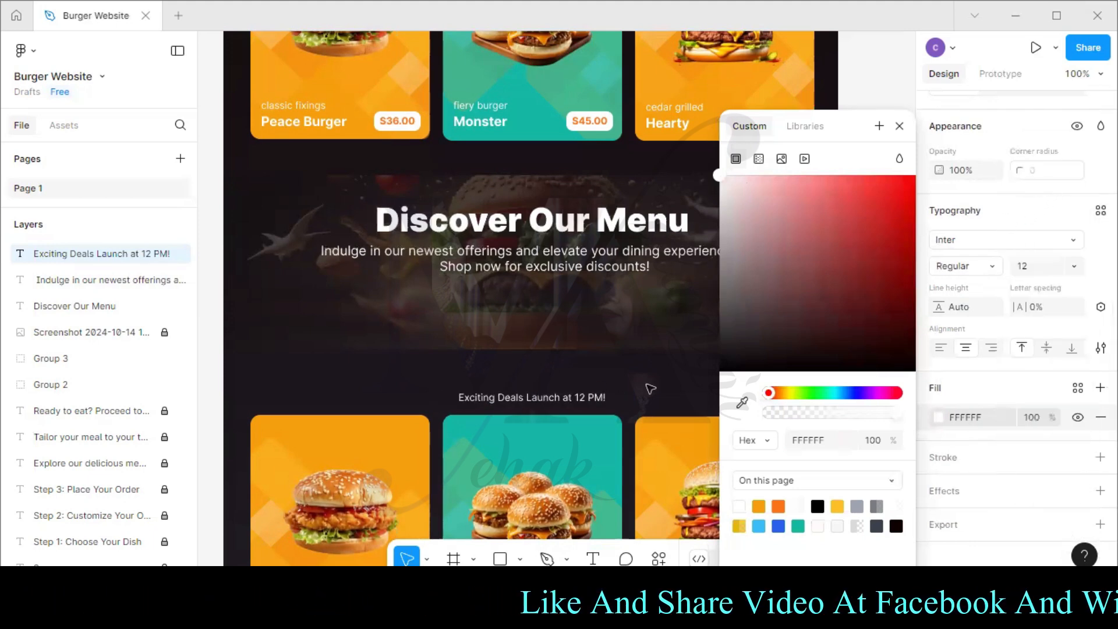
- Draw a button rectangle about 246 × 28 in the banner, below the paragraph
click(520, 560)
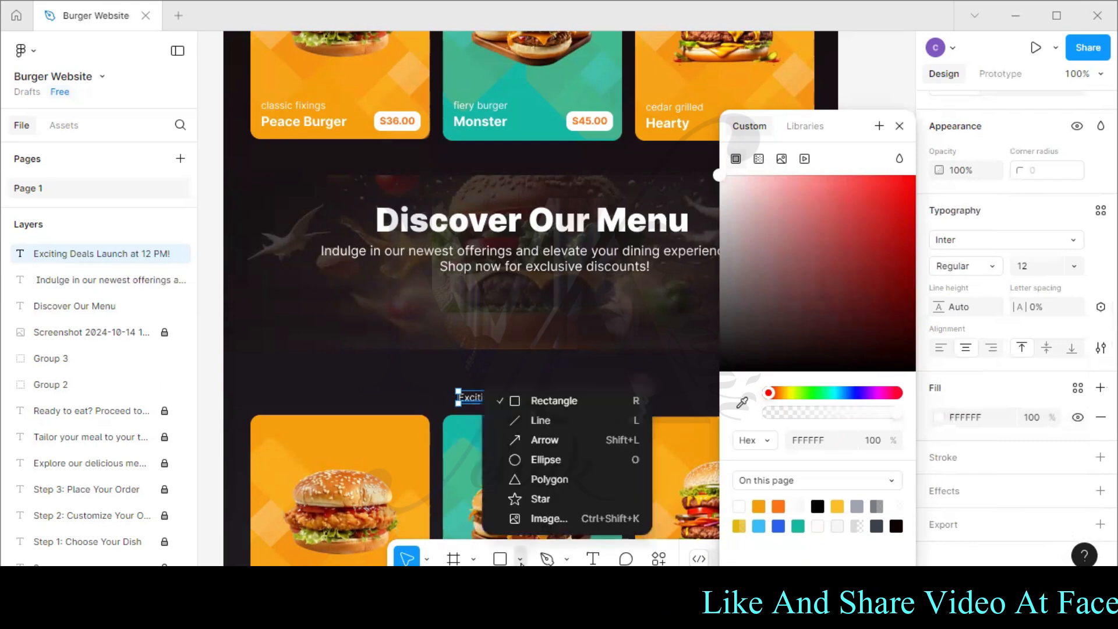
click(533, 399)
drag(453, 289, 499, 293)
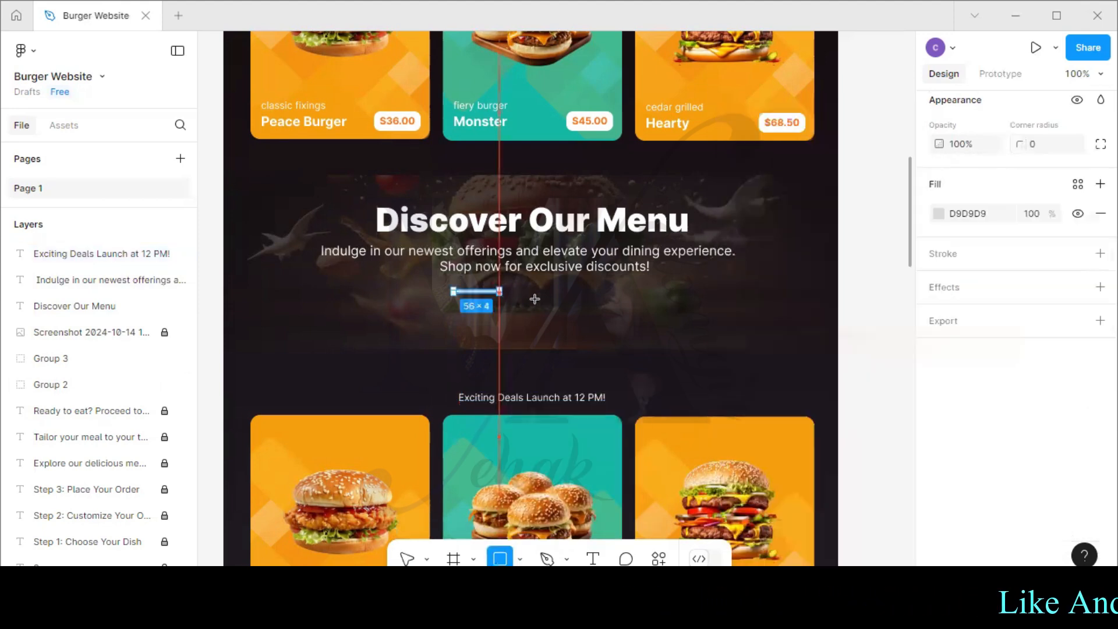
drag(616, 311, 656, 313)
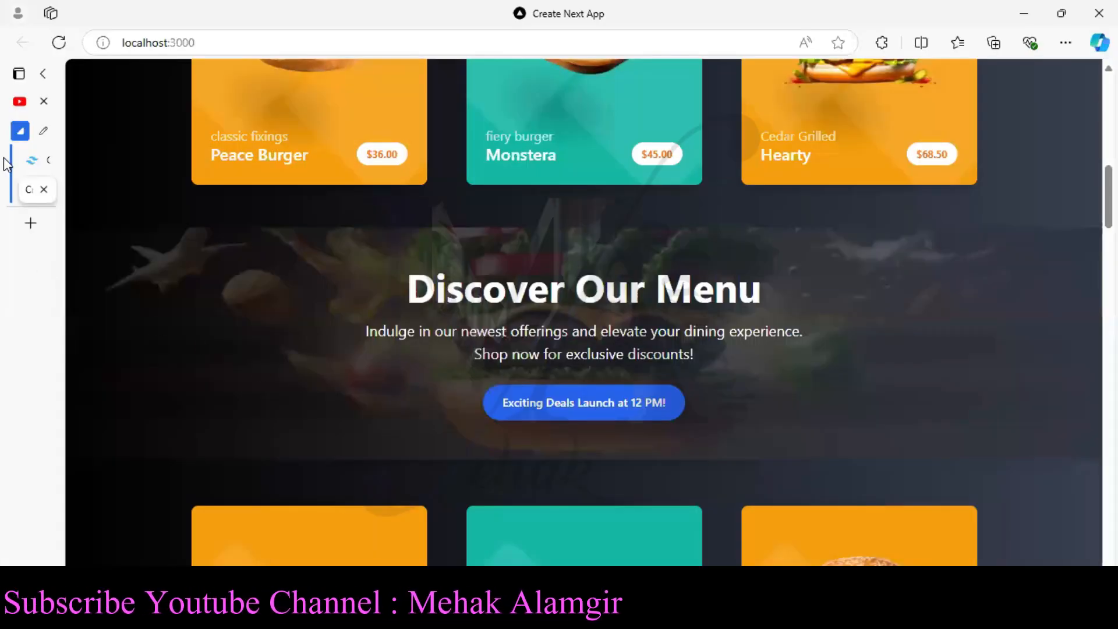
- Copy the Blue 600 colour from the Tailwind CSS colours page in the browser and apply 2563EB as the rectangle's fill in Figma
click(32, 159)
scroll(565, 402, down, 8)
scroll(576, 397, down, 15)
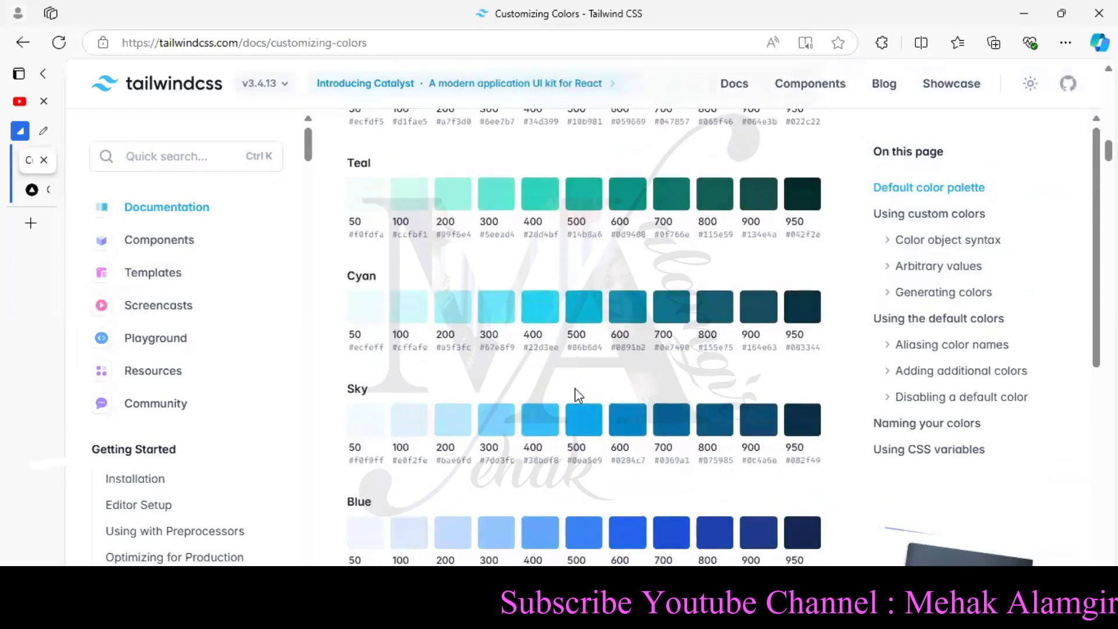
scroll(575, 393, down, 3)
click(622, 380)
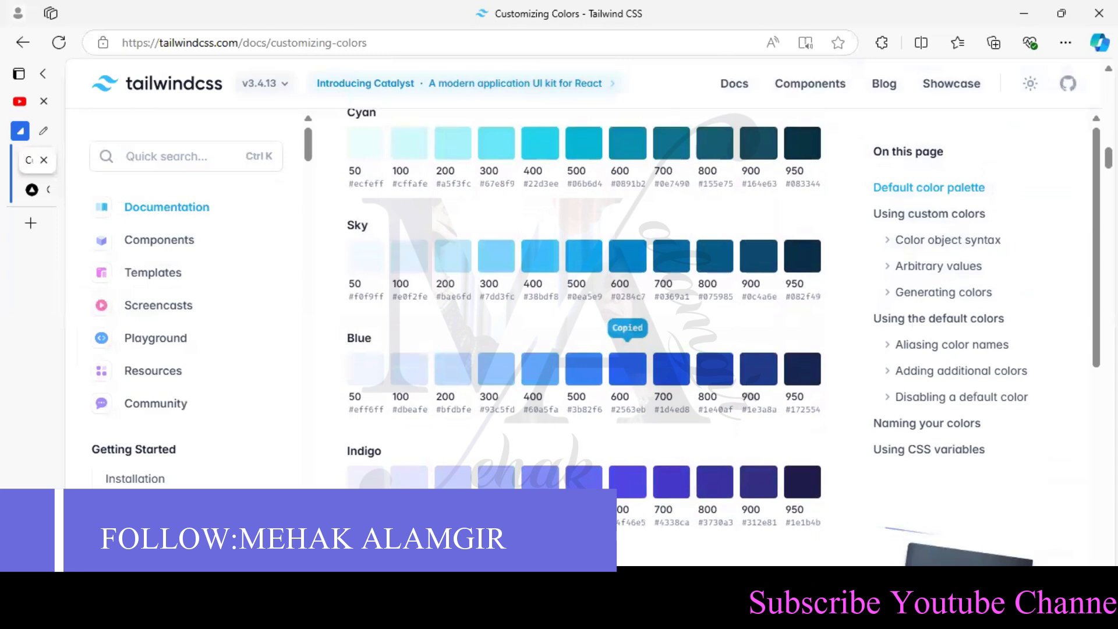
key(alt+Tab)
click(966, 420)
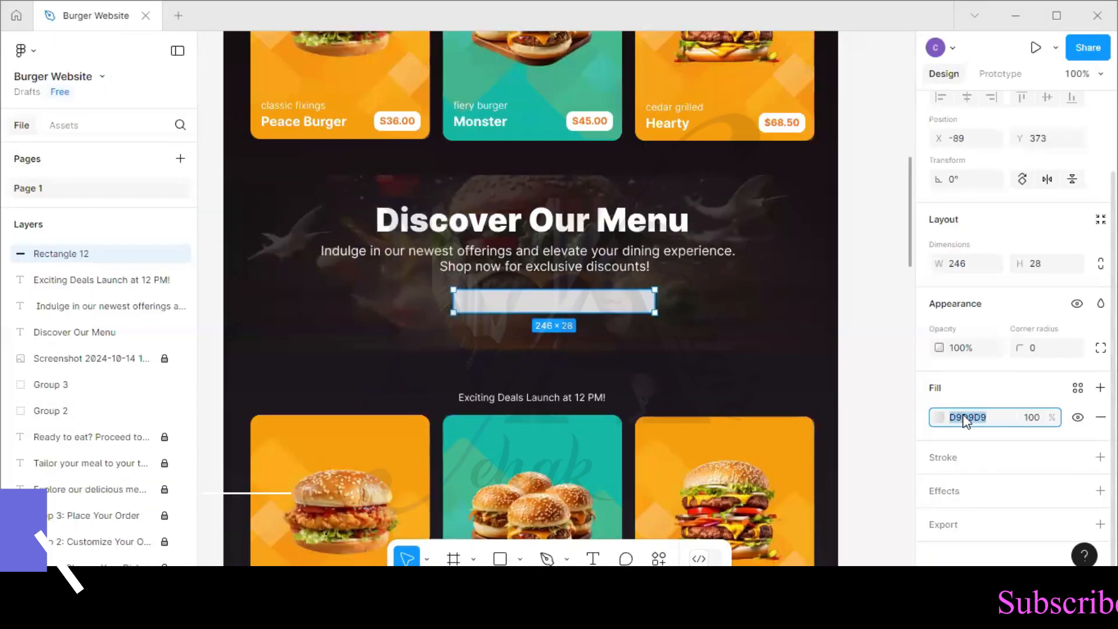
key(Return)
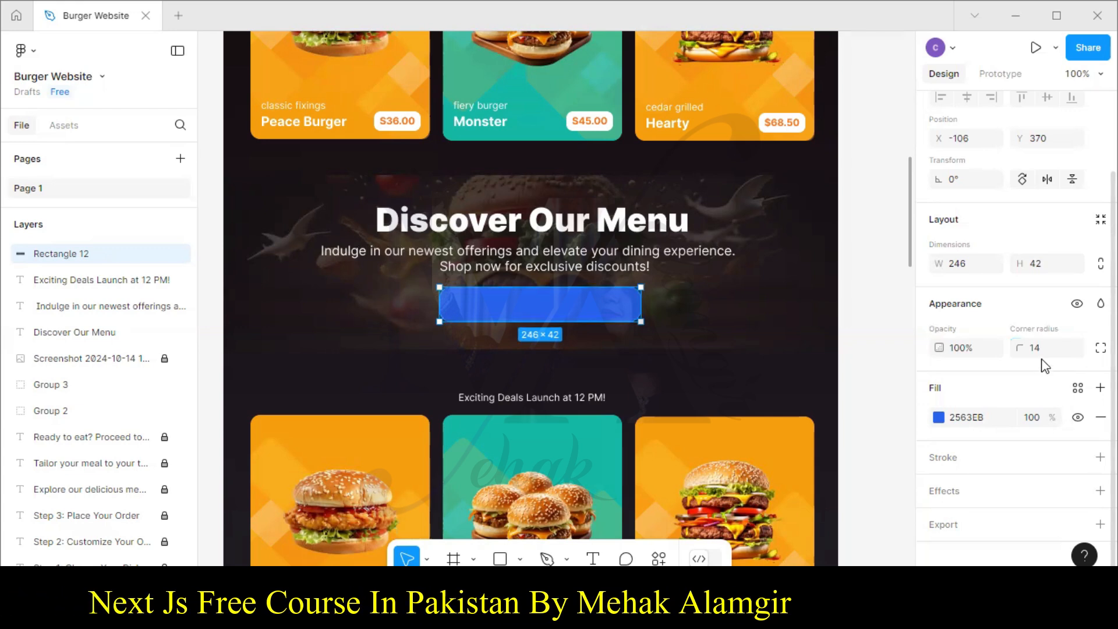
- Set the blue rectangle's corner radius to 18 and centre it just below the banner paragraph
click(1042, 349)
text(18)
key(Return)
drag(516, 309, 510, 307)
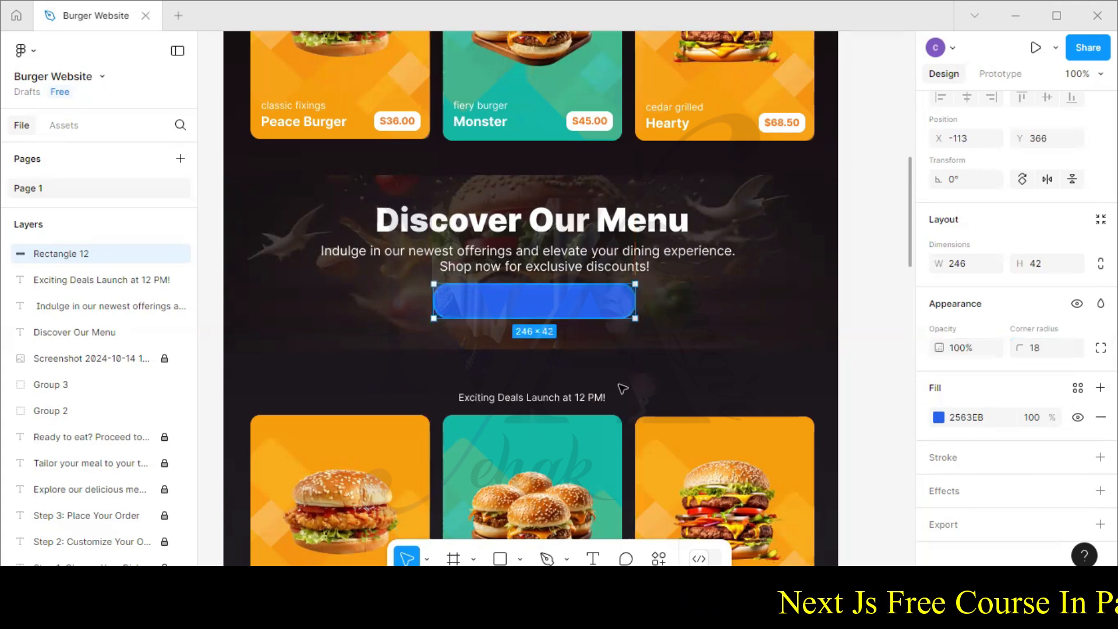
- Bring the "Exciting Deals Launch at 12 PM!" text in front of the blue rectangle and place it on the button
click(623, 388)
drag(566, 400, 563, 347)
right_click(562, 347)
click(612, 211)
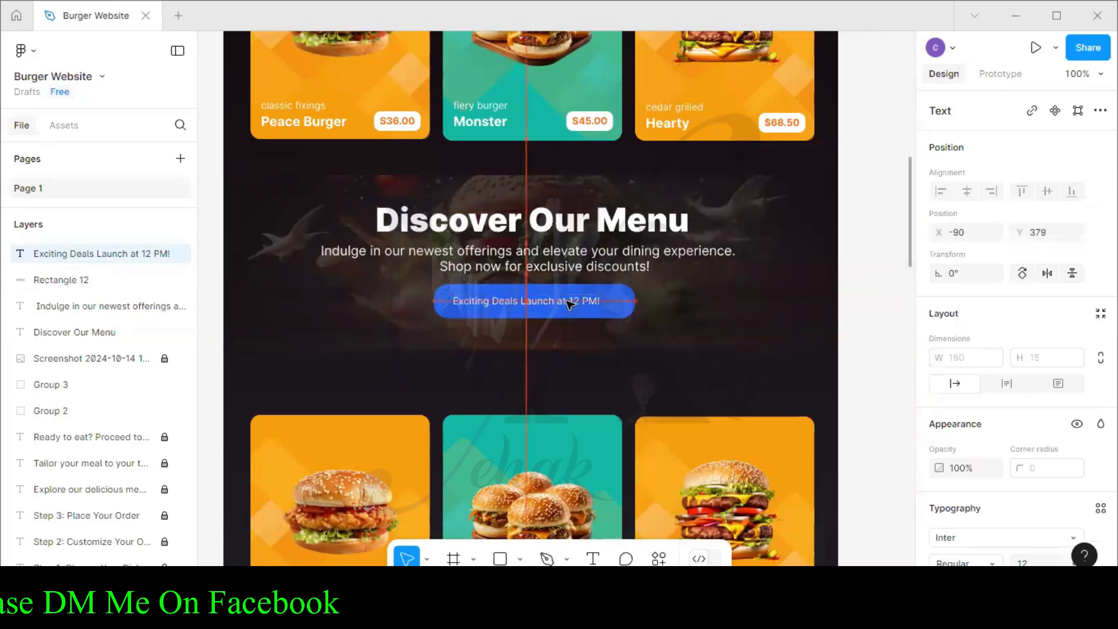
drag(569, 303, 571, 304)
- Set the button label's font size to 15 and centre the label within the blue rectangle
scroll(976, 449, down, 3)
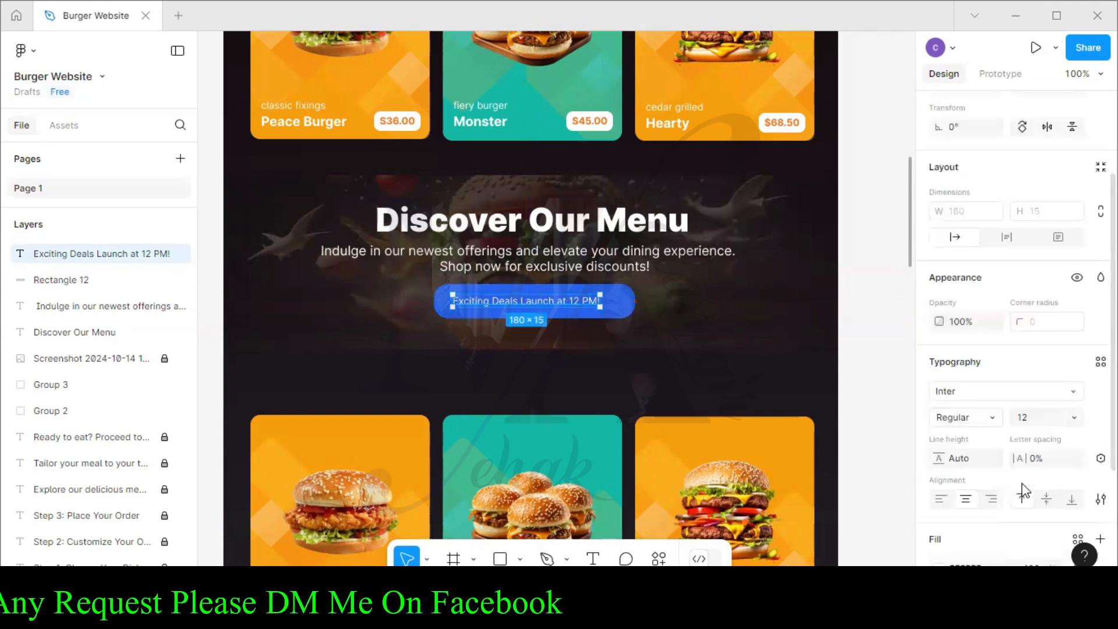
click(1066, 399)
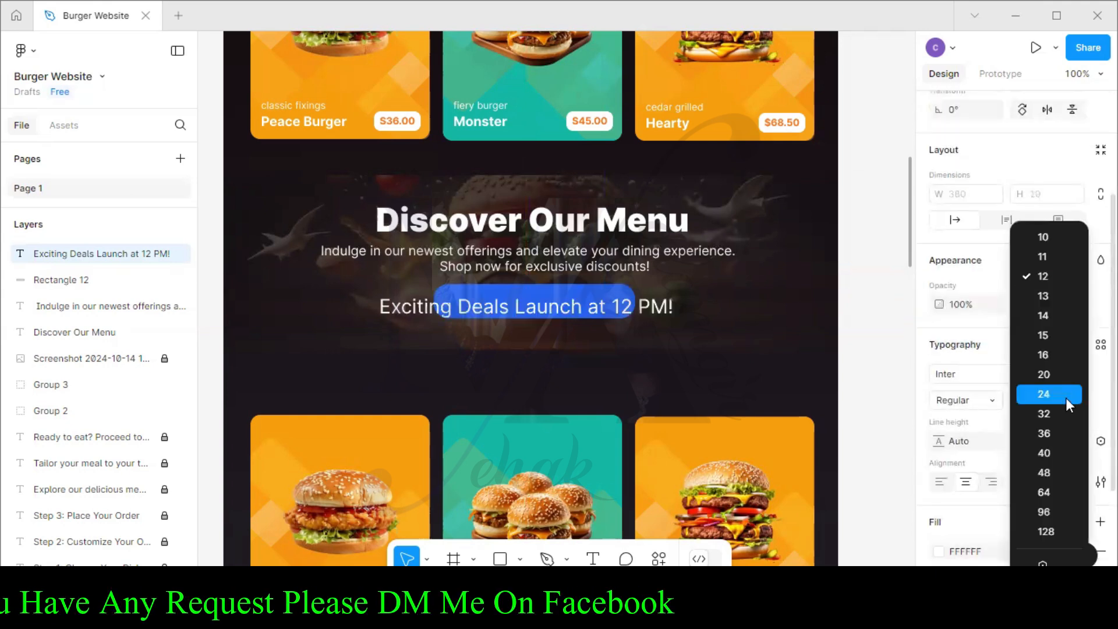
click(1043, 336)
drag(556, 316, 560, 306)
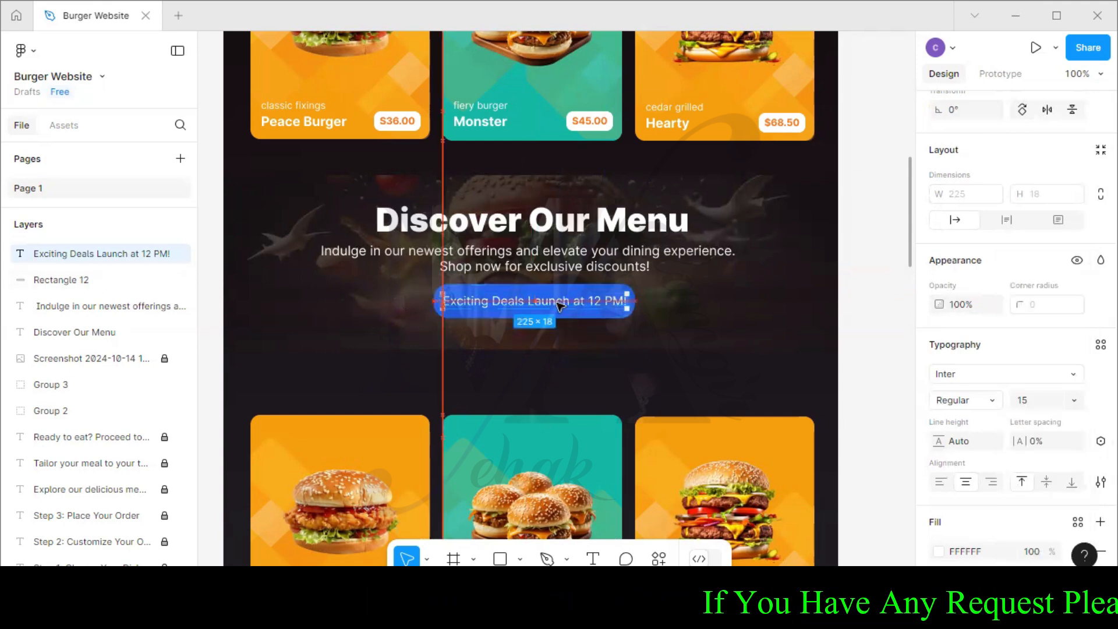
click(595, 361)
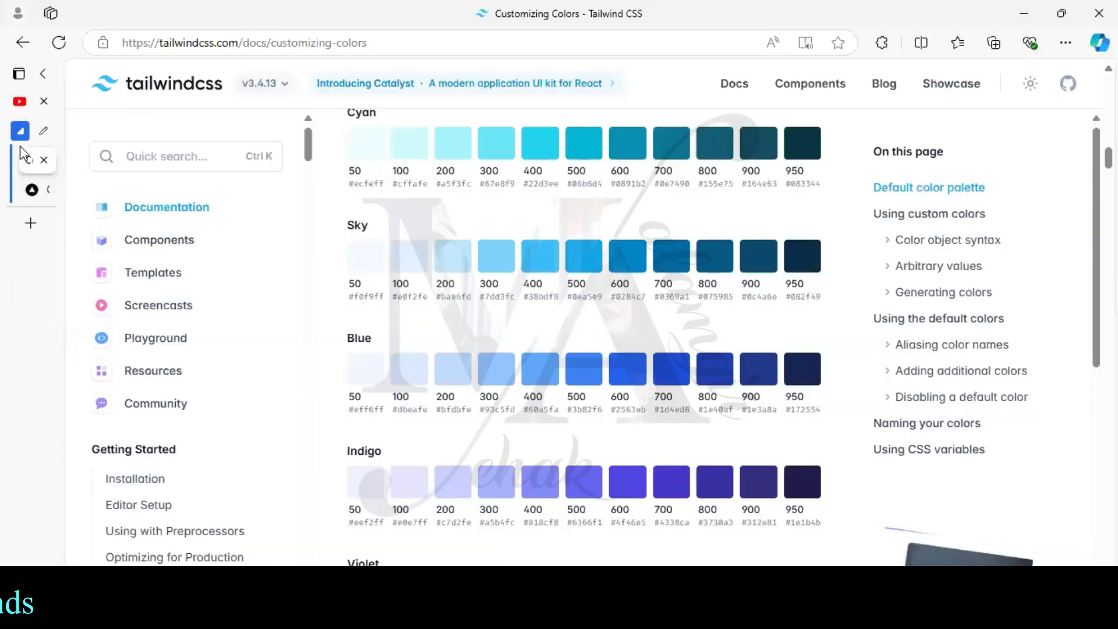
- Compare the button with the localhost:3000 page in the browser and give the label in Figma the Semi Bold weight
click(25, 187)
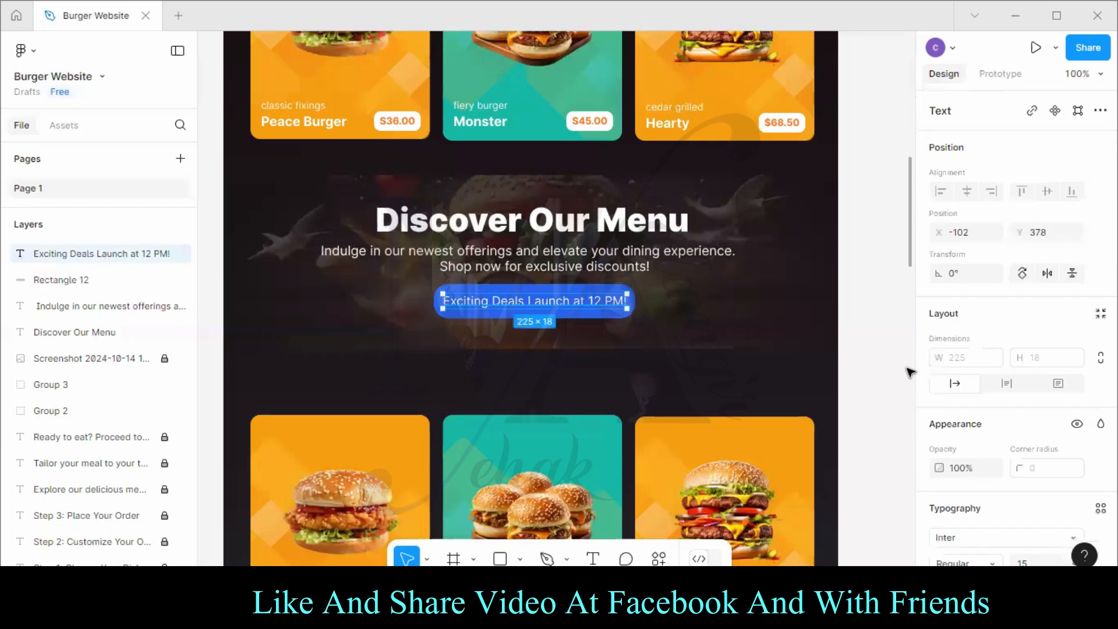
scroll(994, 495, down, 3)
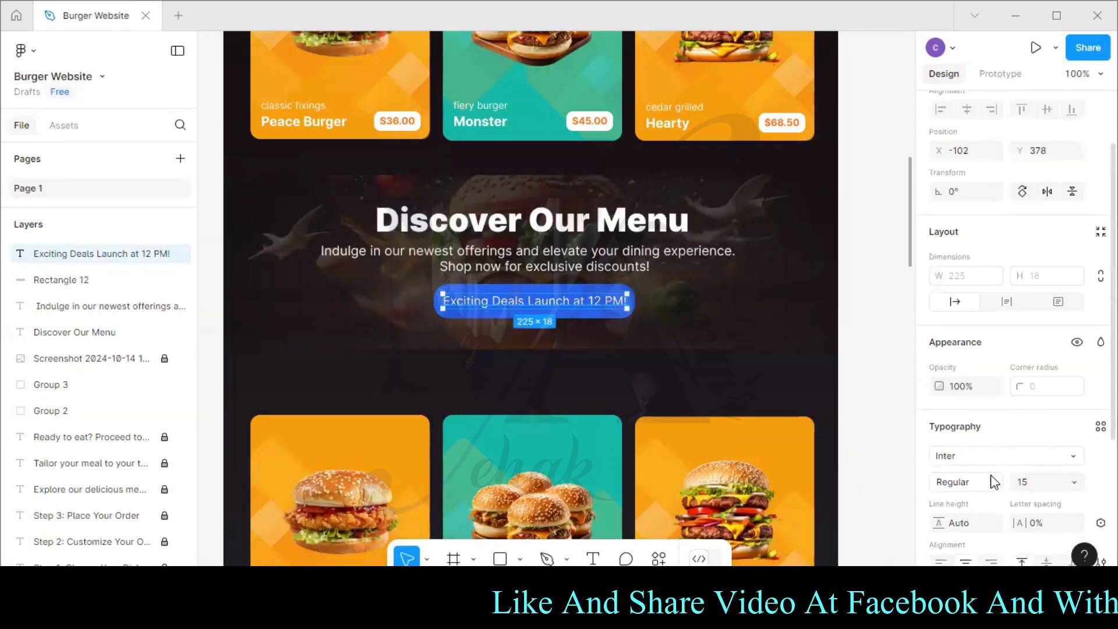
click(991, 476)
click(983, 256)
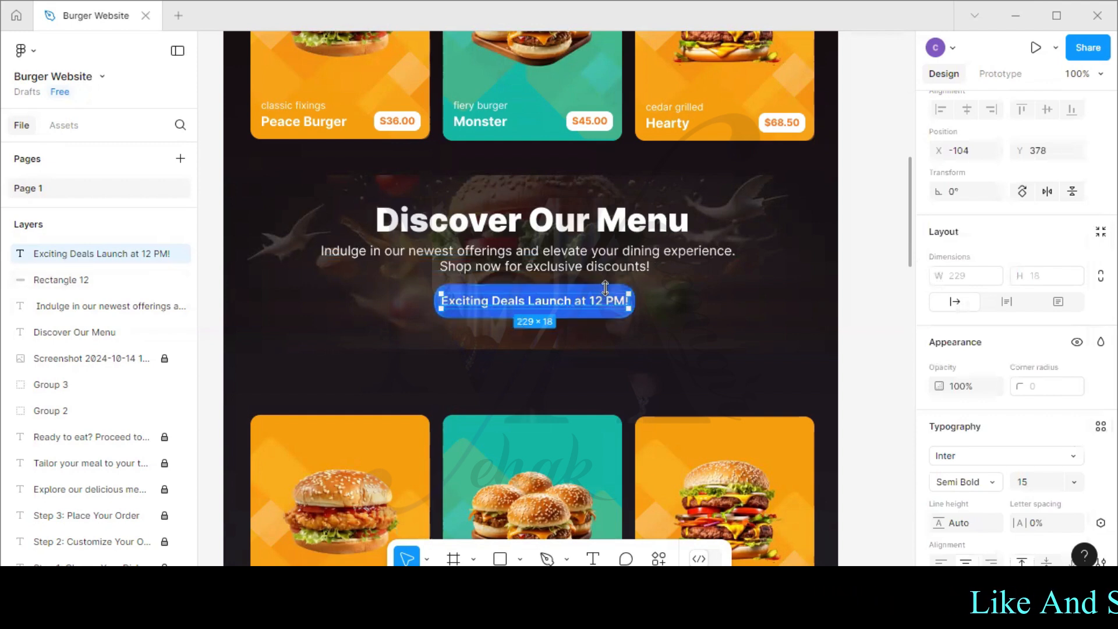
click(675, 313)
- Shift the blue button, its label, the paragraph and the heading slightly lower to even out the banner's spacing
click(612, 323)
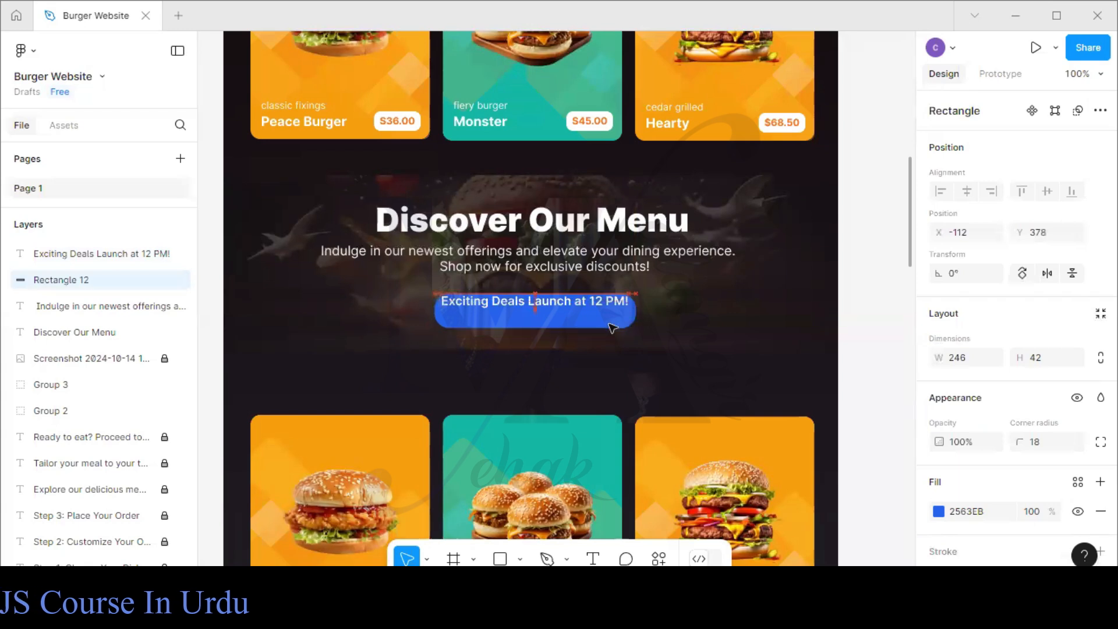
drag(594, 305, 593, 309)
drag(585, 258, 584, 262)
drag(592, 222, 593, 230)
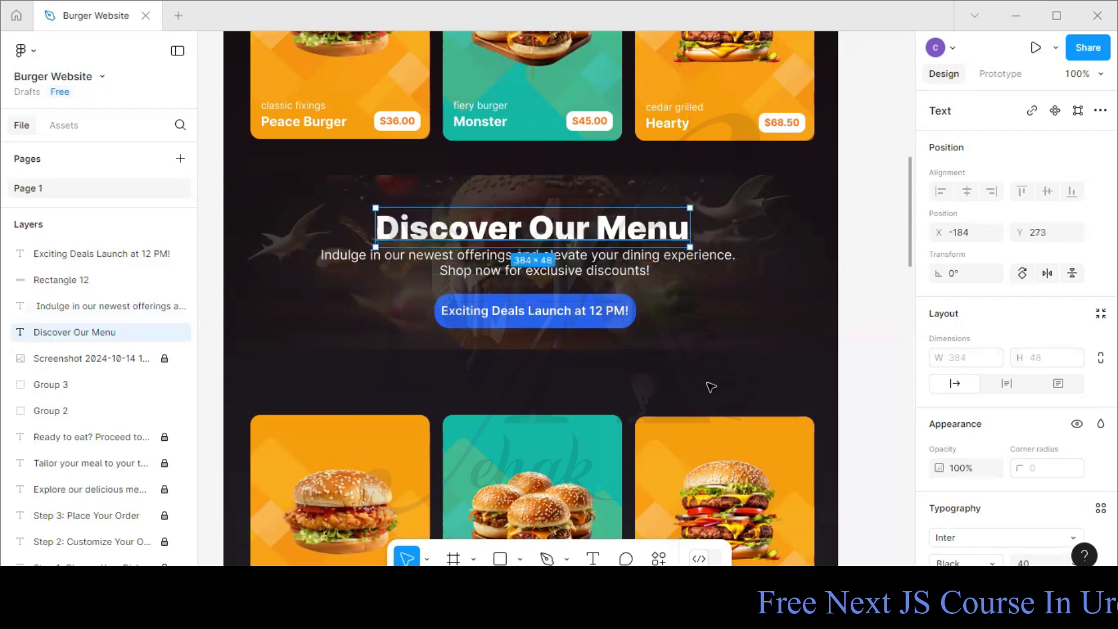
click(716, 400)
- Move the lower group of burger cards up to Y 465, closer beneath the banner
scroll(681, 403, down, 5)
drag(518, 273, 518, 225)
scroll(803, 452, up, 5)
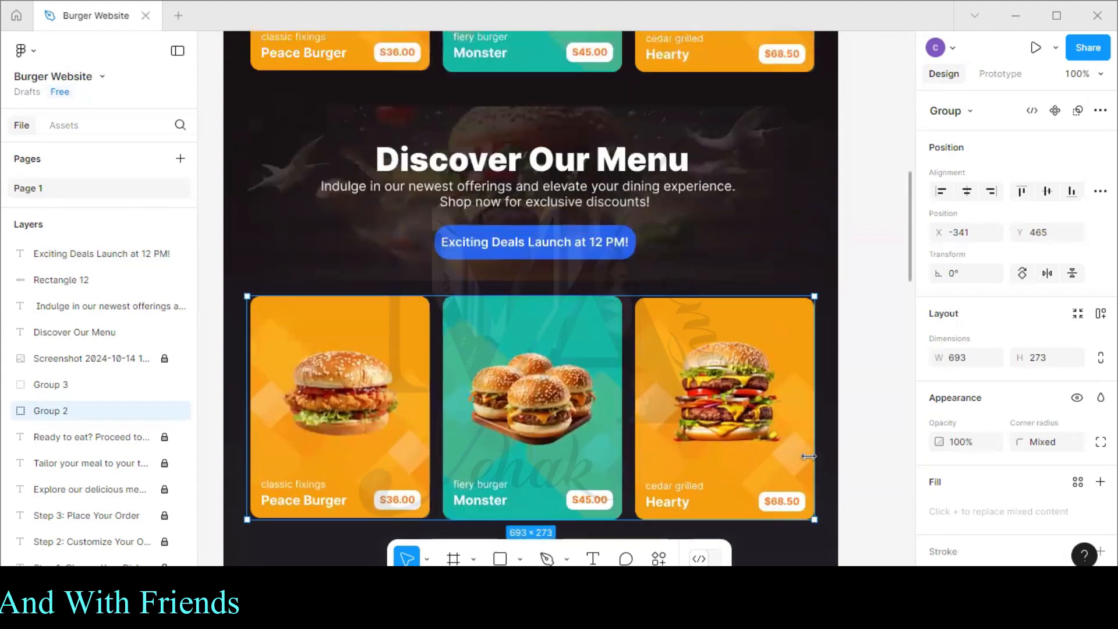
scroll(810, 456, up, 2)
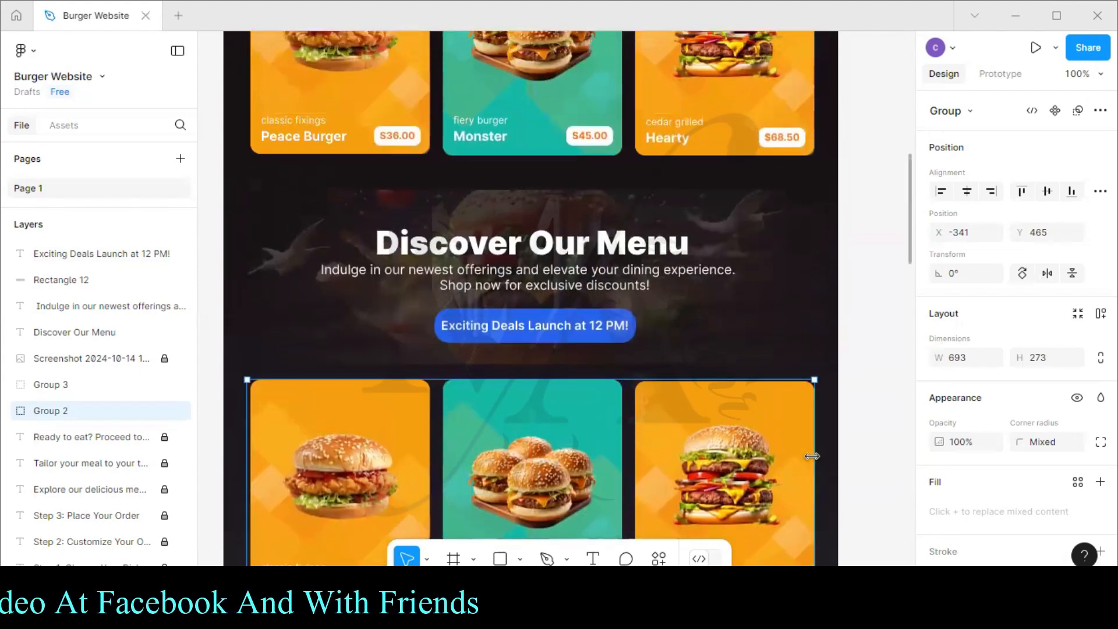
click(856, 392)
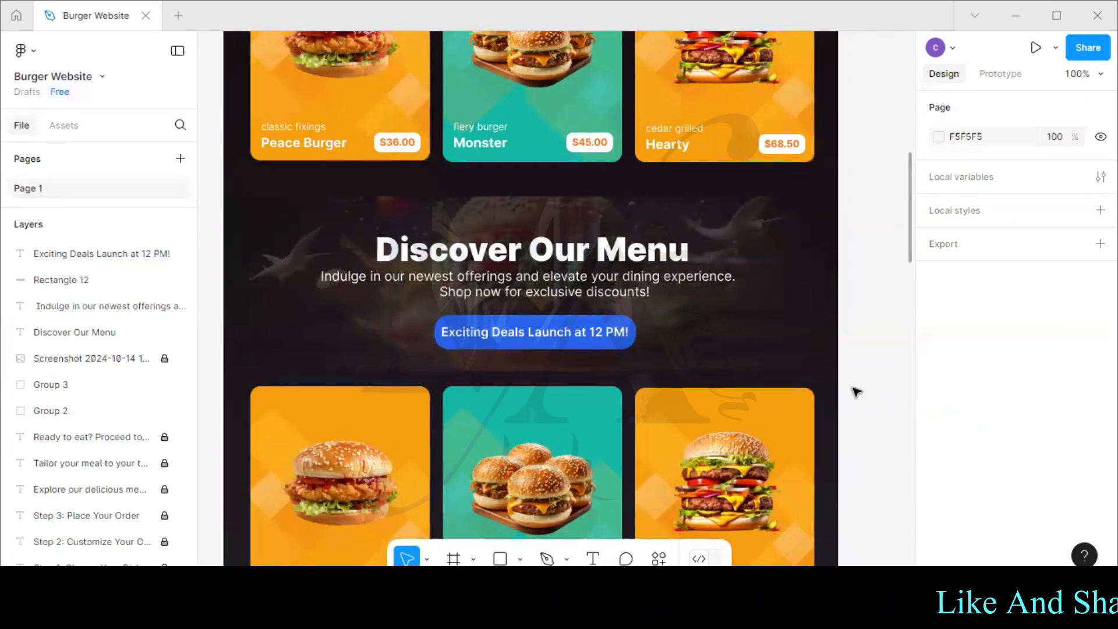
scroll(894, 319, up, 10)
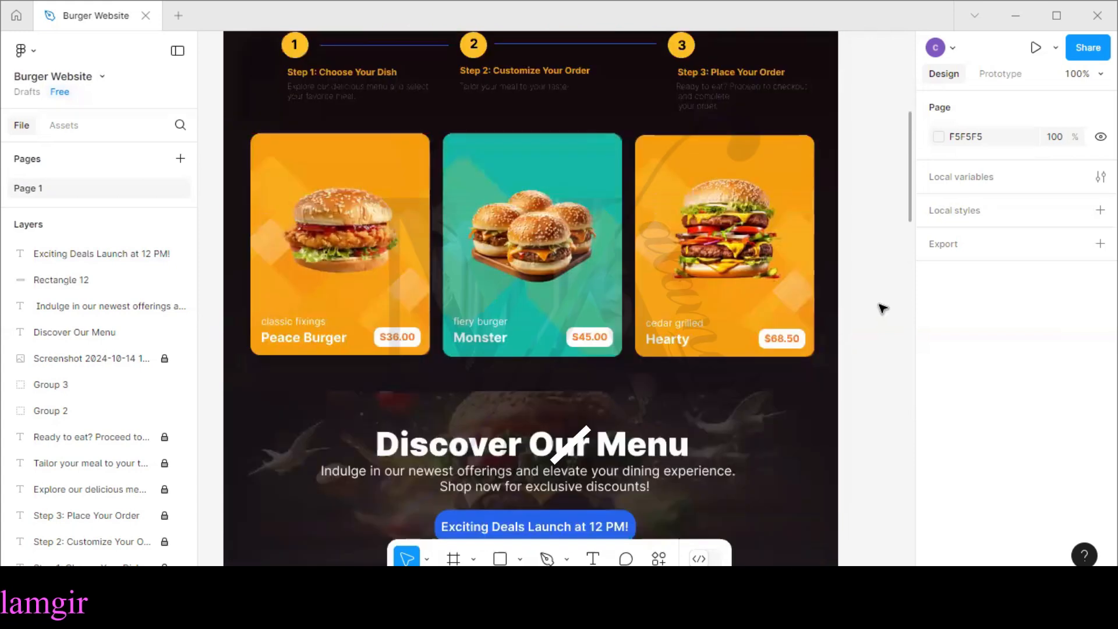
scroll(883, 309, up, 3)
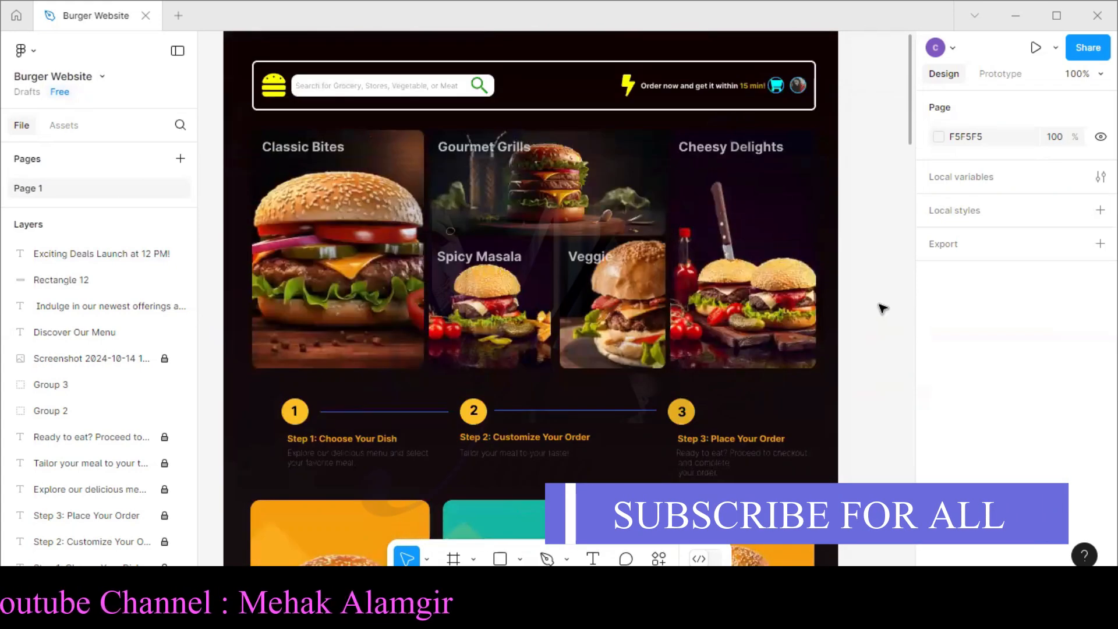
scroll(882, 309, down, 5)
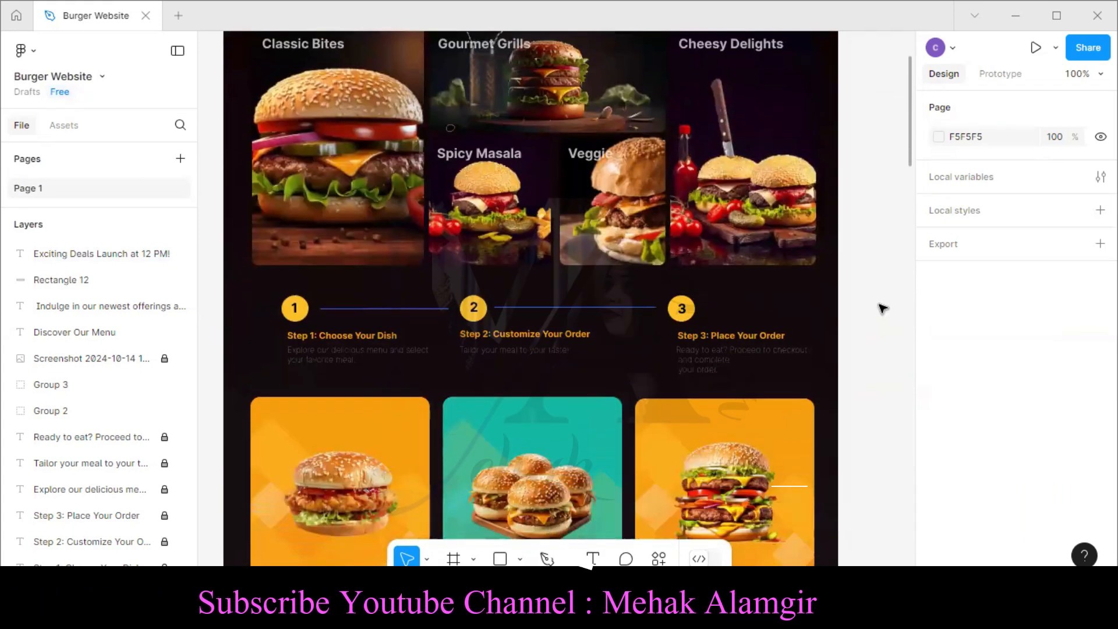
scroll(883, 308, down, 7)
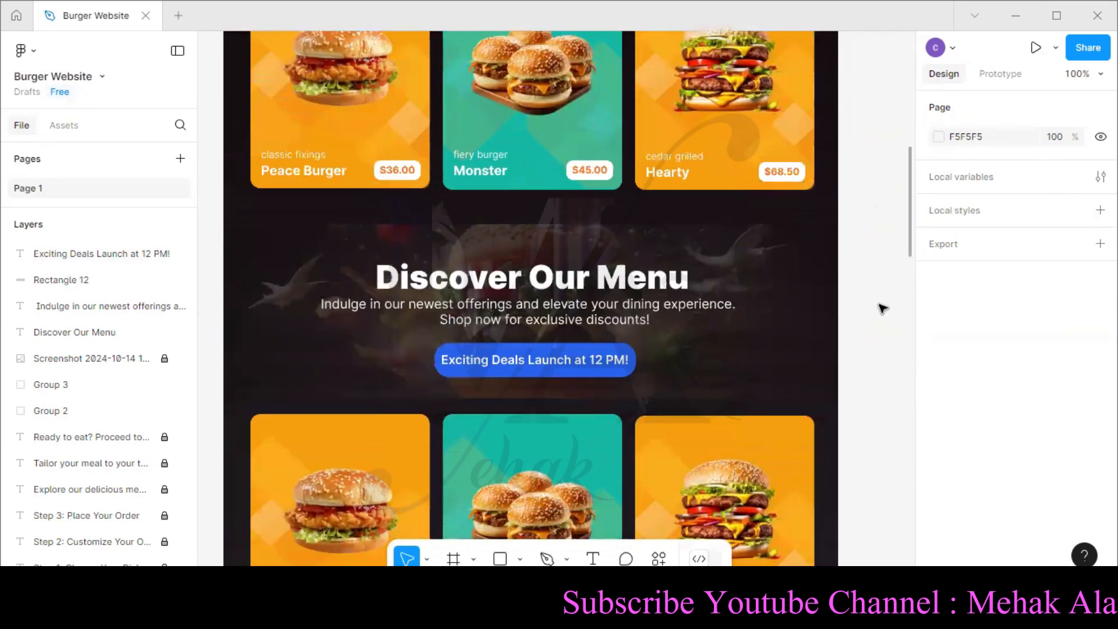
scroll(883, 308, down, 3)
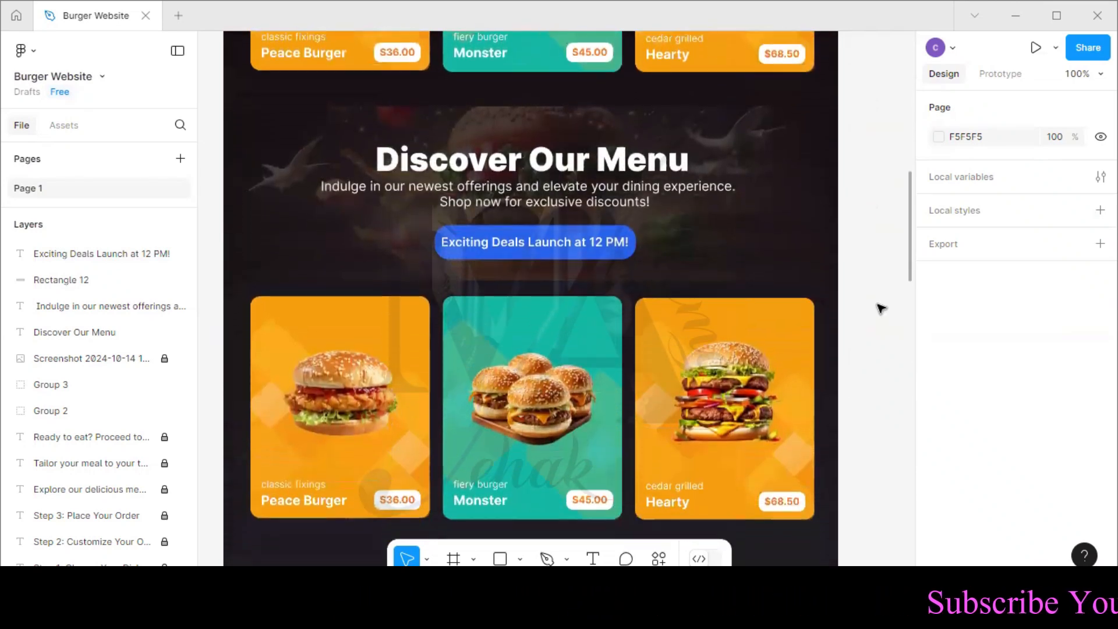